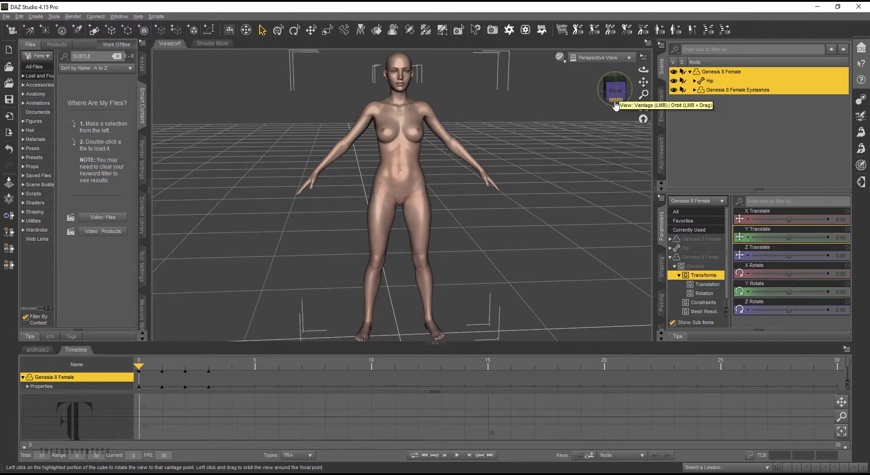
Step: Switch the viewport to the front view of the Genesis 8 Female figure
{"action": "left_click", "coordinate": [617, 94]}
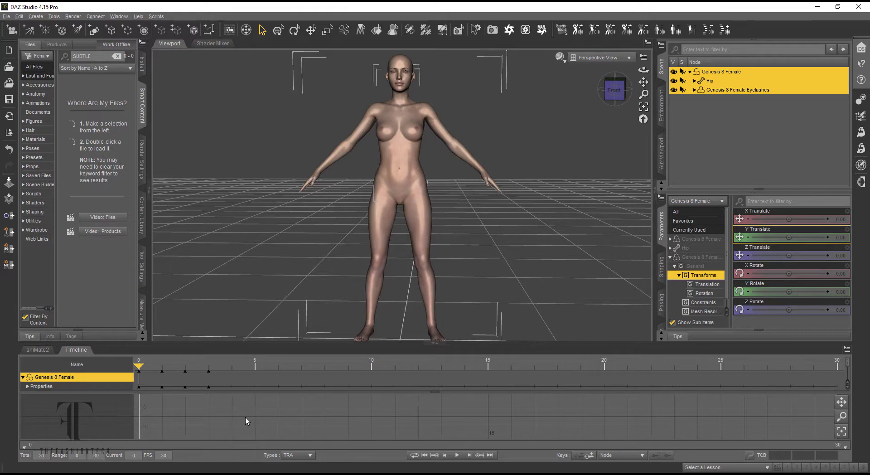
{"action": "left_click_drag", "start_coordinate": [246, 417], "coordinate": [150, 347]}
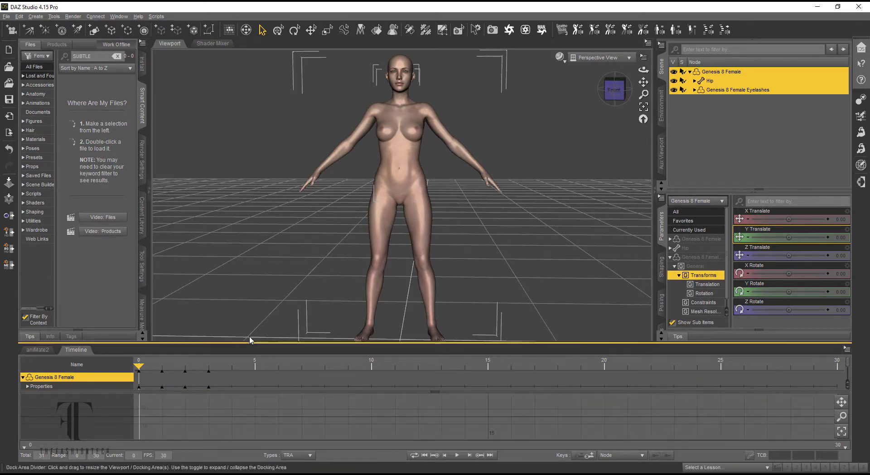
Step: Delete the Genesis 8 Female timeline keys at frames 1–3, keeping only the frame 0 key
{"action": "left_click_drag", "start_coordinate": [248, 342], "coordinate": [248, 109]}
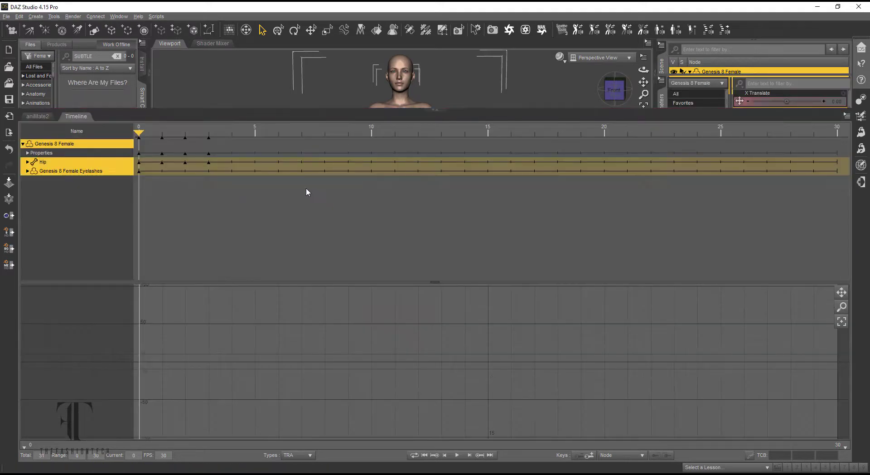
{"action": "mouse_move", "coordinate": [151, 137]}
{"action": "left_mouse_down"}
{"action": "mouse_move", "coordinate": [159, 160]}
{"action": "mouse_move", "coordinate": [156, 127]}
{"action": "left_mouse_up"}
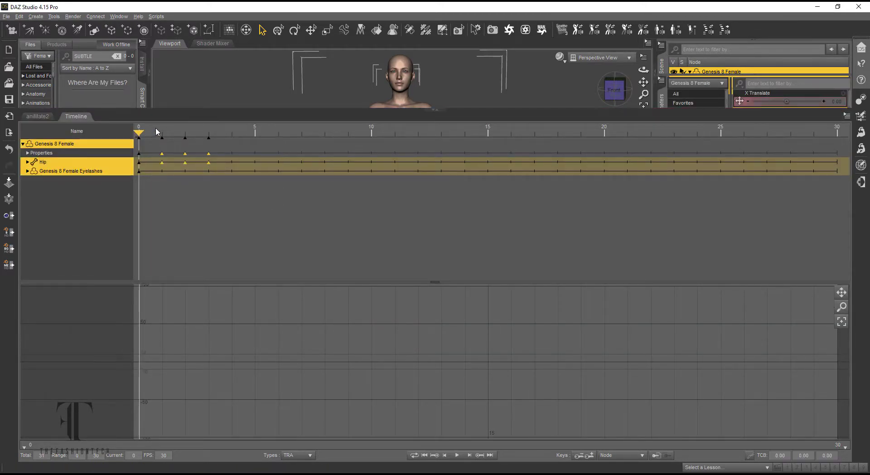
{"action": "right_click", "coordinate": [160, 166]}
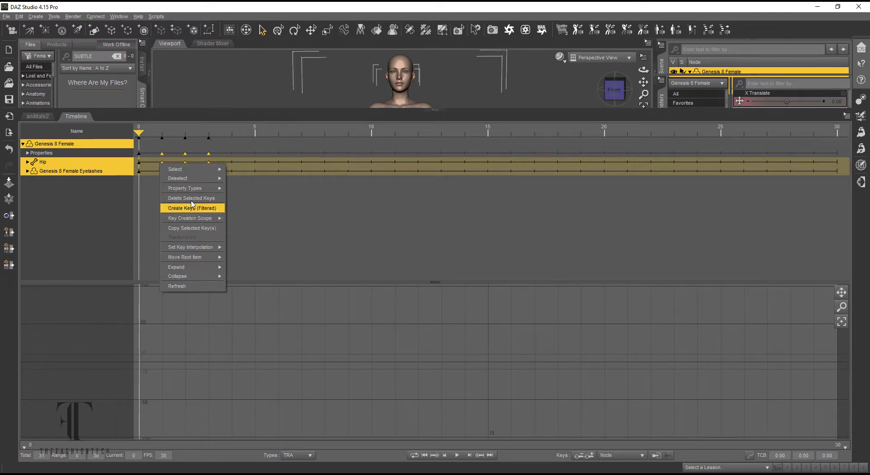
{"action": "left_click", "coordinate": [190, 198]}
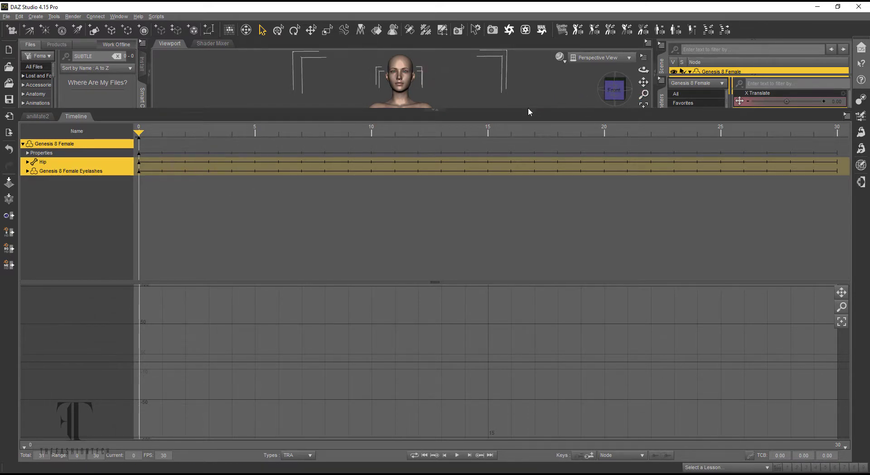
{"action": "left_click_drag", "start_coordinate": [522, 110], "coordinate": [521, 340]}
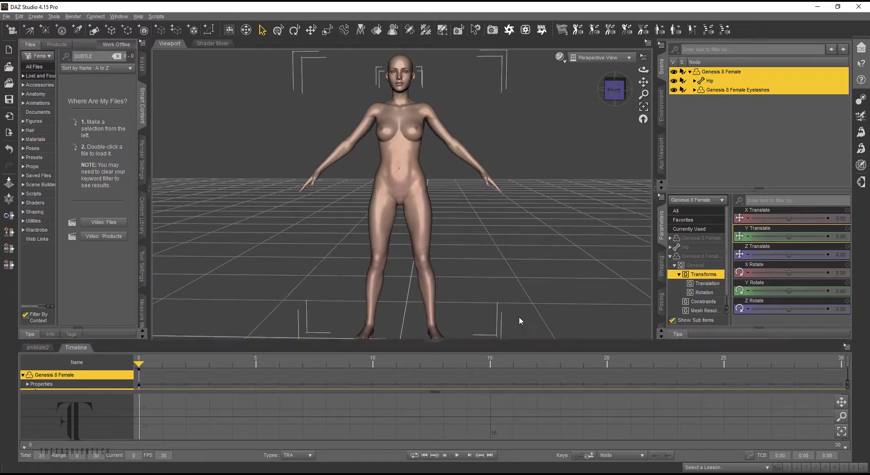
Step: Deselect the figure and read through the VStitcher Imported Avatars help page
{"action": "left_click", "coordinate": [523, 165]}
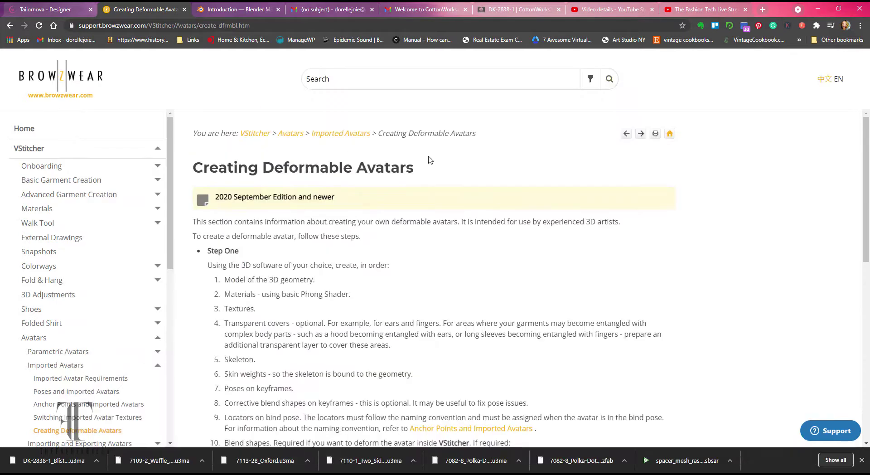
{"action": "left_click", "coordinate": [84, 365]}
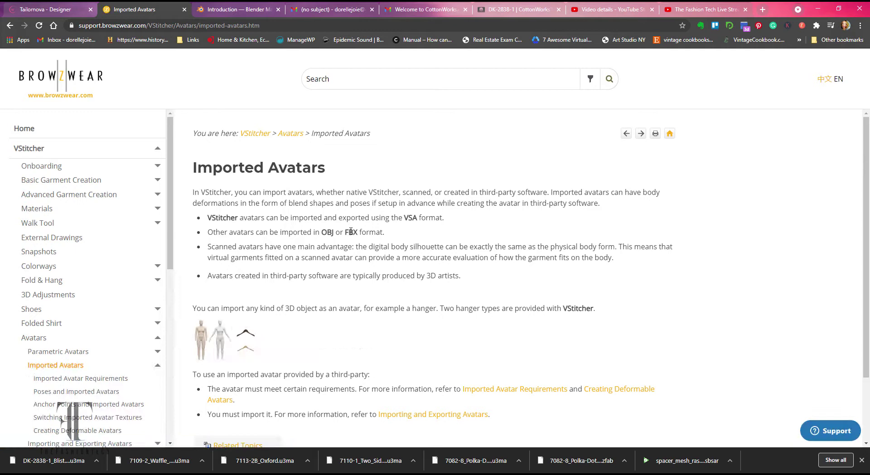
{"action": "scroll", "coordinate": [351, 231], "scroll_direction": "down", "scroll_amount": 2}
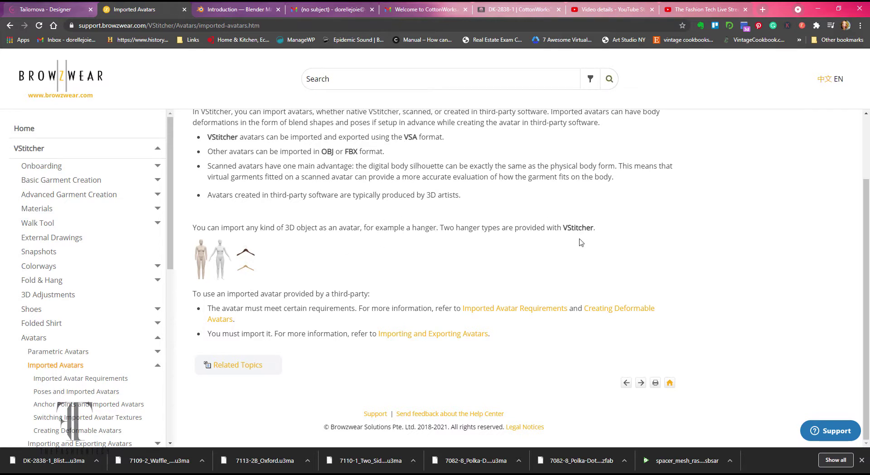
{"action": "left_click", "coordinate": [499, 312]}
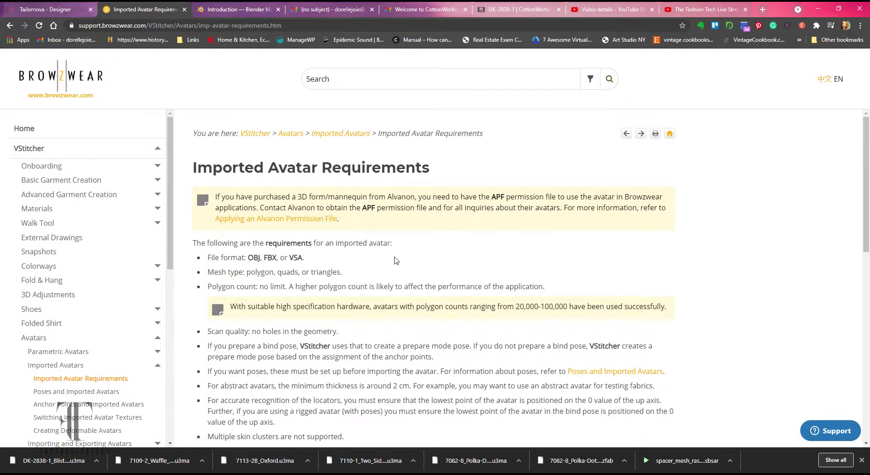
{"action": "scroll", "coordinate": [396, 260], "scroll_direction": "down", "scroll_amount": 1}
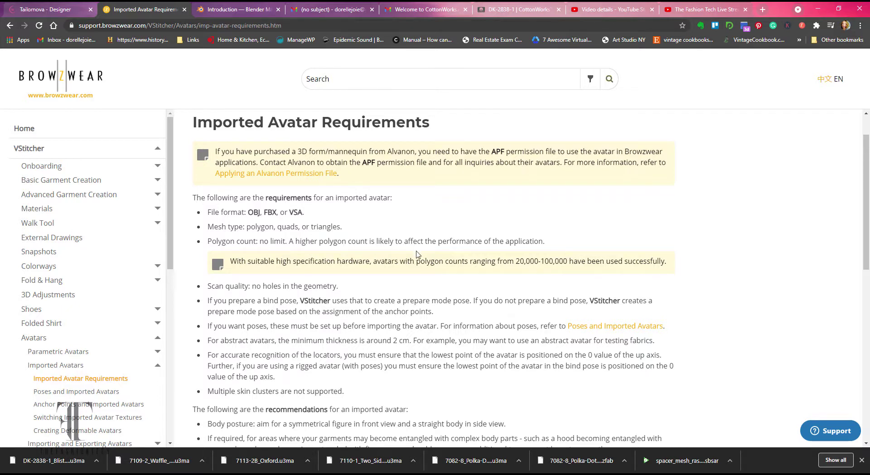
{"action": "left_click_drag", "start_coordinate": [299, 241], "coordinate": [542, 241]}
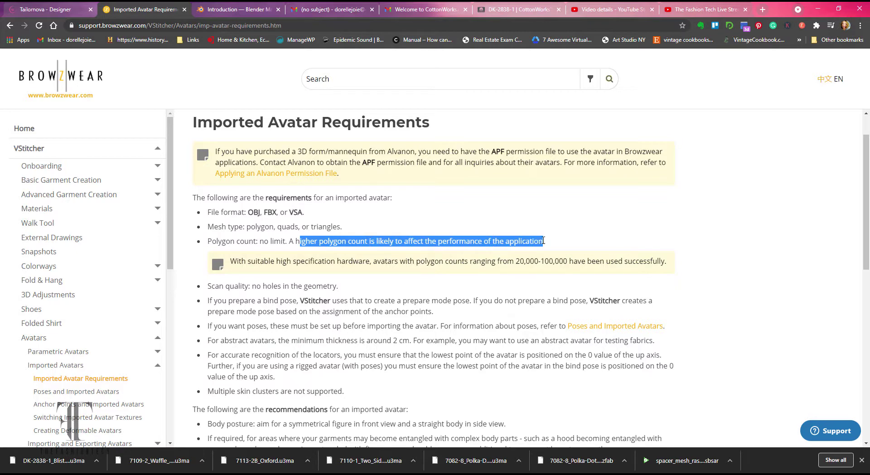
{"action": "left_click", "coordinate": [552, 227]}
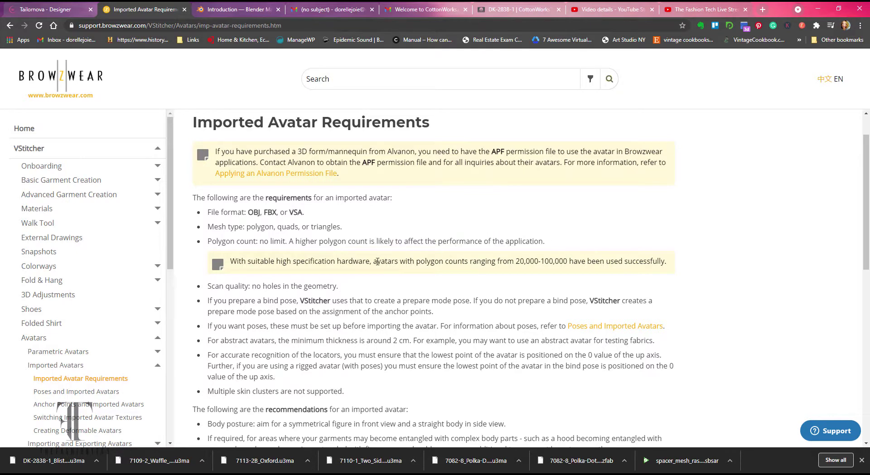
{"action": "scroll", "coordinate": [377, 261], "scroll_direction": "down", "scroll_amount": 2}
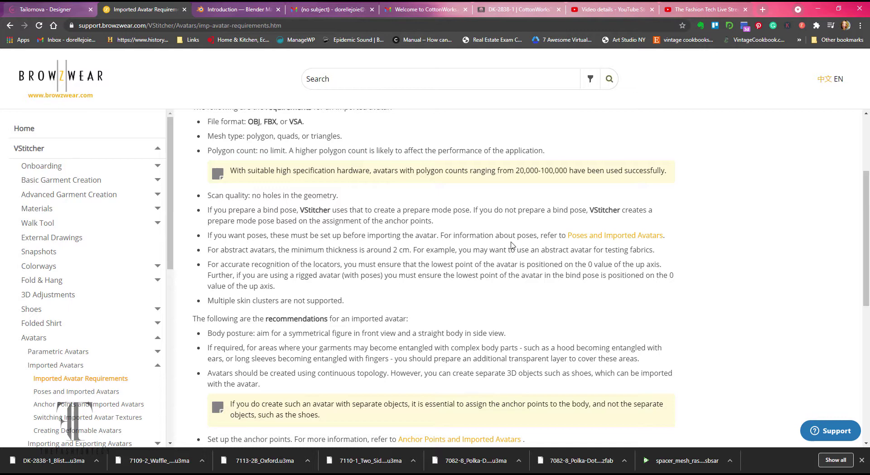
Step: Open the Poses and Imported Avatars page and expand its OBJ Format naming convention section
{"action": "left_click", "coordinate": [581, 238]}
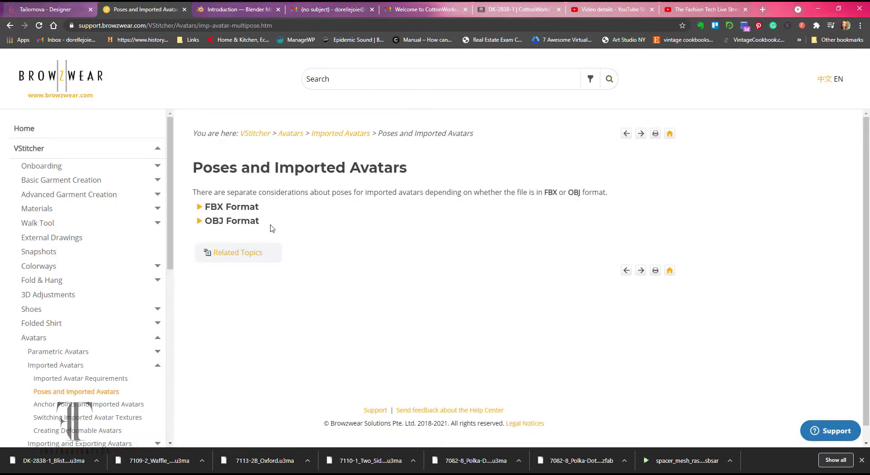
{"action": "left_click", "coordinate": [232, 221]}
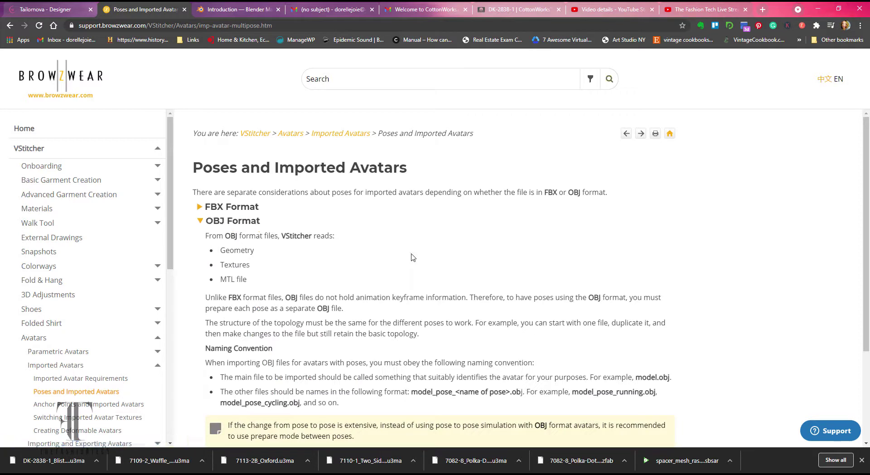
{"action": "scroll", "coordinate": [340, 252], "scroll_direction": "down", "scroll_amount": 2}
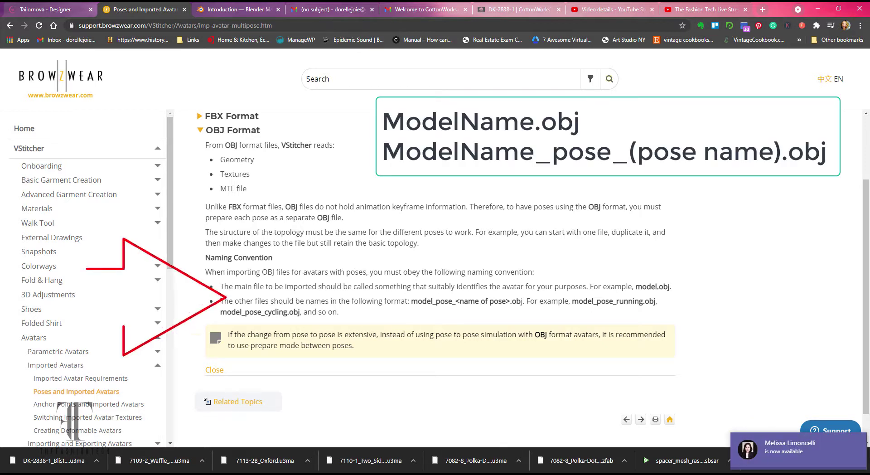
{"action": "mouse_move", "coordinate": [660, 473]}
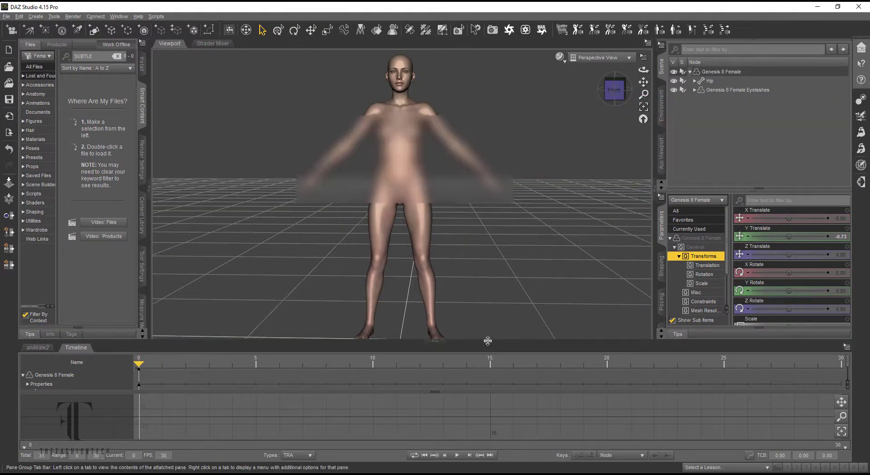
Step: Shrink the timeline and save the scene as Fredia.duf in the browzwear fit test folder
{"action": "left_click_drag", "start_coordinate": [488, 340], "coordinate": [490, 382]}
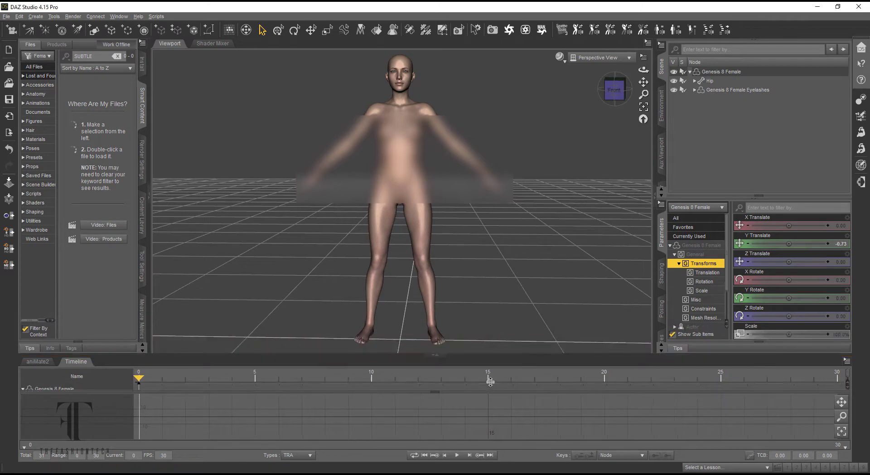
{"action": "left_click", "coordinate": [6, 16]}
{"action": "mouse_move", "coordinate": [30, 80]}
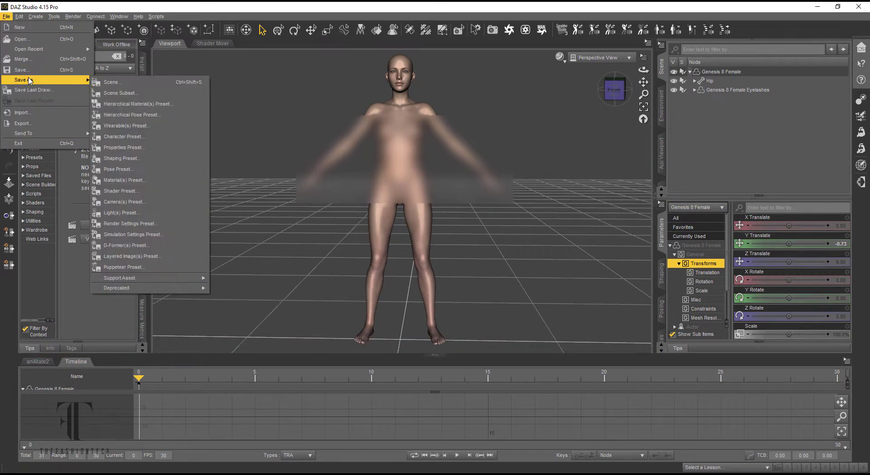
{"action": "left_click", "coordinate": [129, 83]}
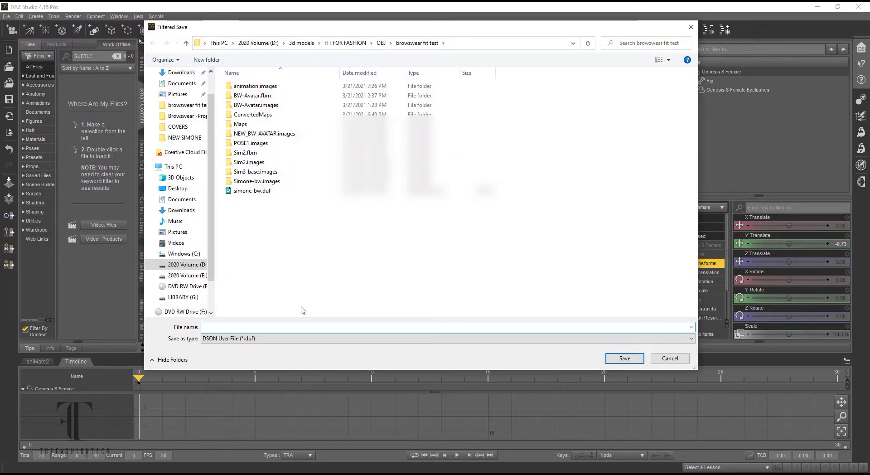
{"action": "type", "text": "fRE"}
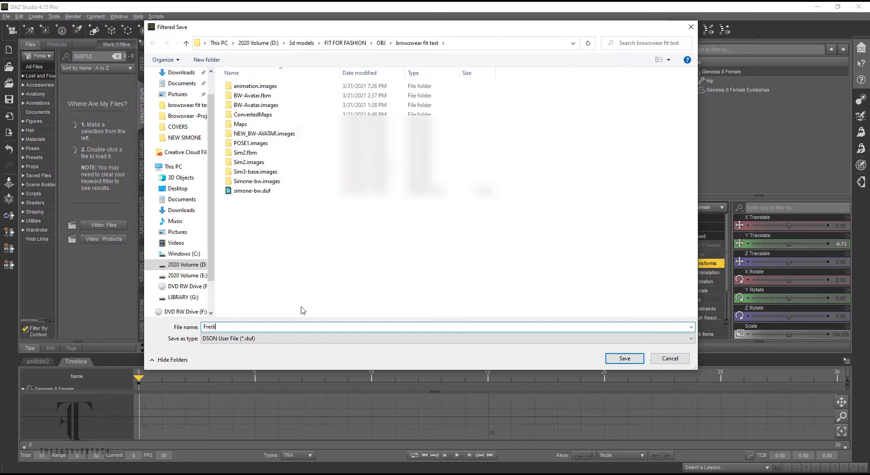
{"action": "type", "text": "a"}
{"action": "key", "text": "Return"}
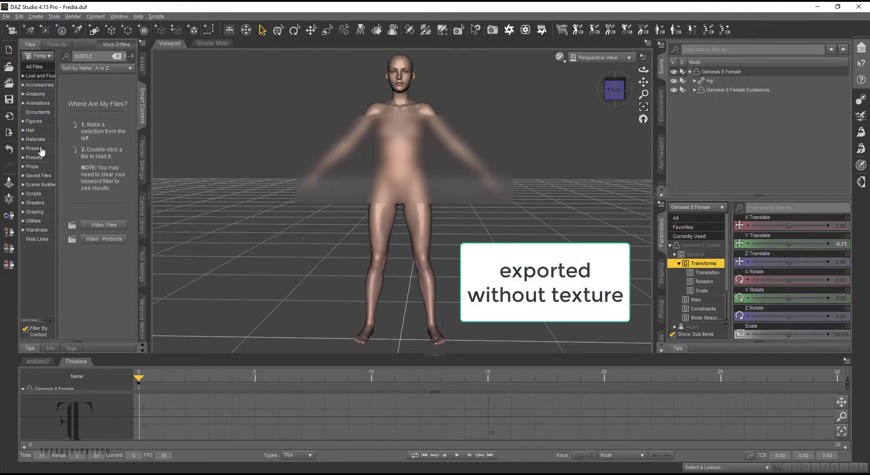
Step: Browse the content library categories, then show the figure's Full Body shaping morphs
{"action": "left_click", "coordinate": [41, 150]}
{"action": "left_click", "coordinate": [42, 131]}
{"action": "left_click", "coordinate": [41, 123]}
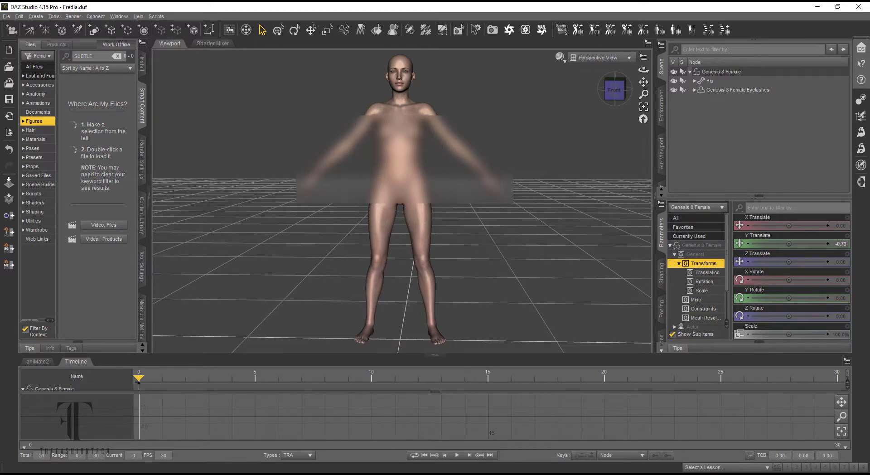
{"action": "left_click", "coordinate": [661, 272]}
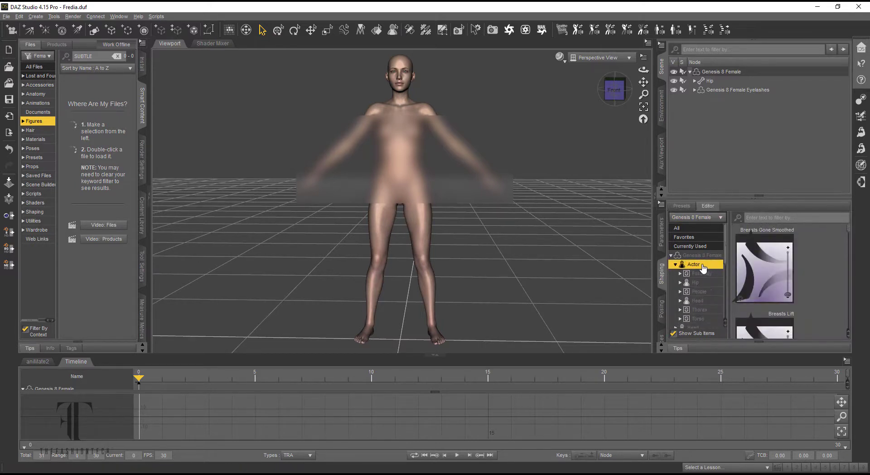
{"action": "left_click", "coordinate": [701, 274]}
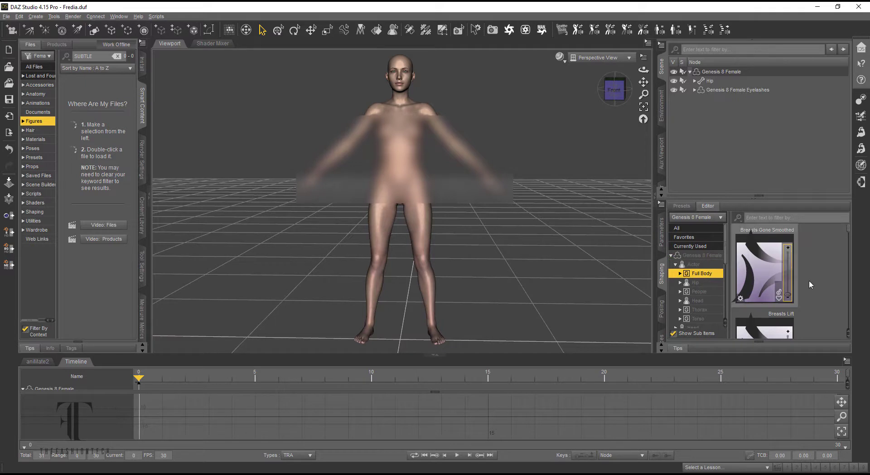
{"action": "scroll", "coordinate": [811, 279], "scroll_direction": "down", "scroll_amount": 2}
Step: Collapse the tips pane and enlarge the Shaping editor to show more Full Body morphs
{"action": "left_click", "coordinate": [759, 196]}
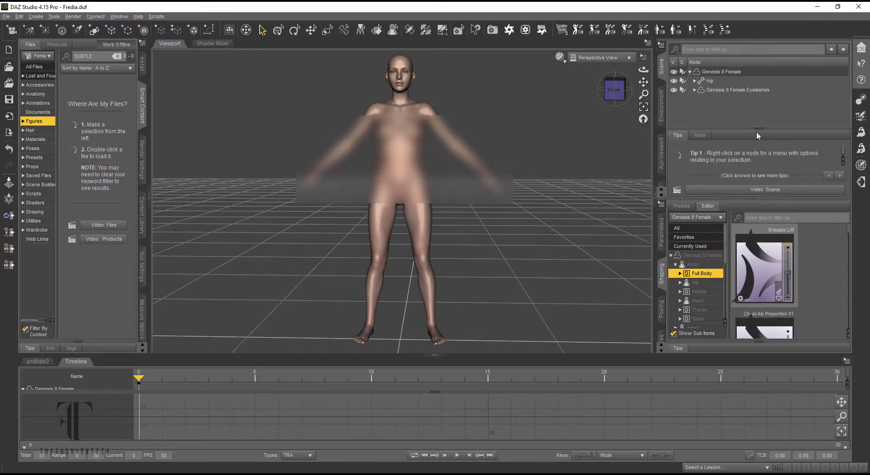
{"action": "left_click", "coordinate": [756, 196]}
{"action": "left_click", "coordinate": [763, 176]}
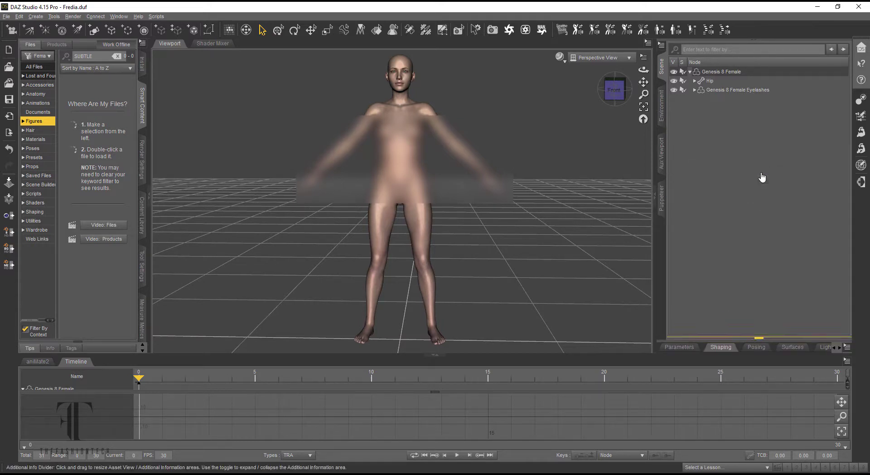
{"action": "left_click", "coordinate": [760, 341]}
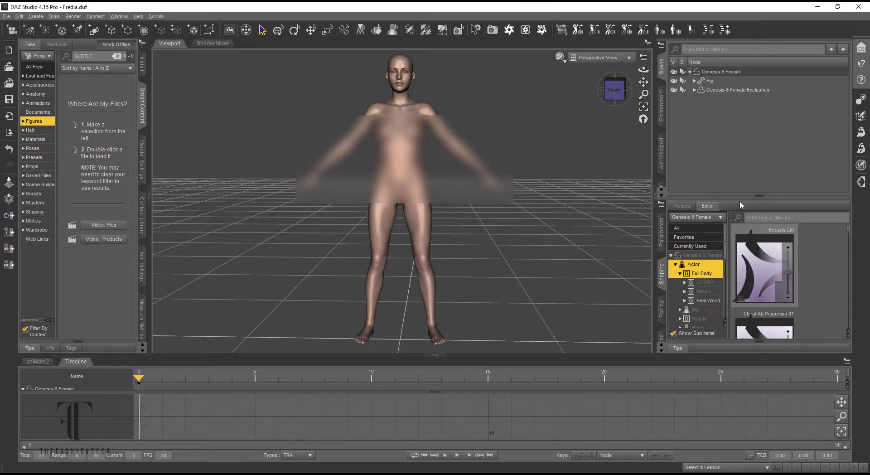
{"action": "left_click_drag", "start_coordinate": [739, 198], "coordinate": [743, 123]}
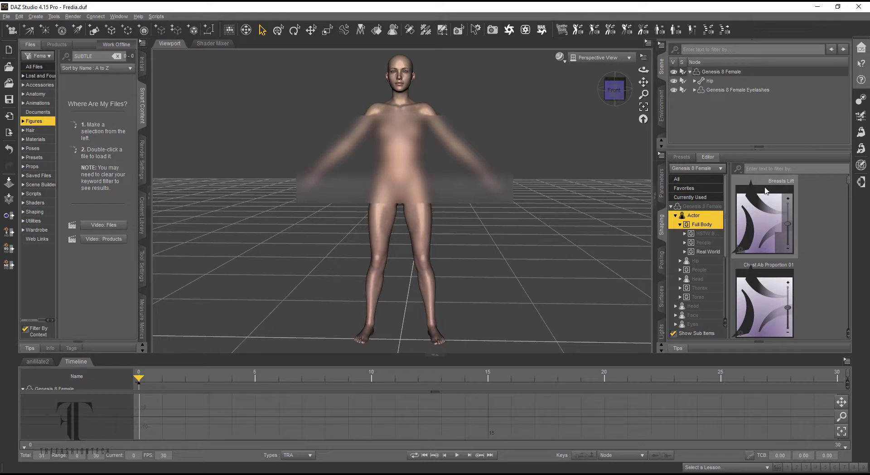
{"action": "scroll", "coordinate": [761, 253], "scroll_direction": "down", "scroll_amount": 1}
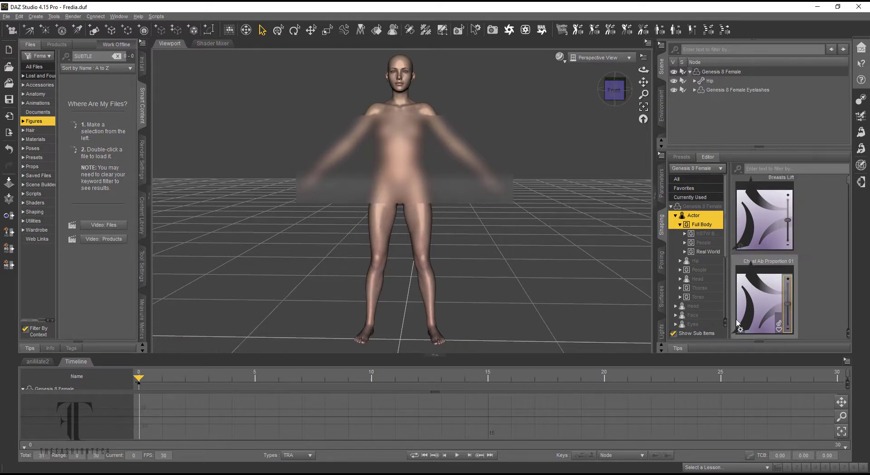
Step: Dial in the Kala 8 Body and Maisie Body morphs from Full Body > People
{"action": "left_click", "coordinate": [704, 242]}
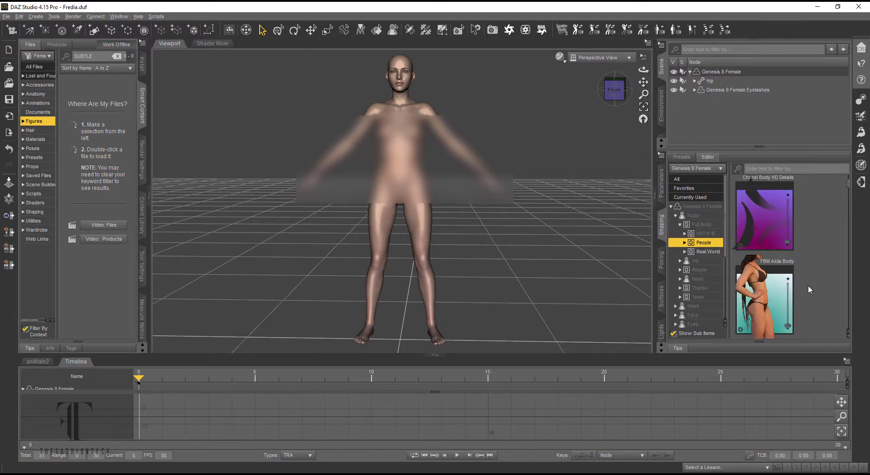
{"action": "scroll", "coordinate": [811, 281], "scroll_direction": "down", "scroll_amount": 2}
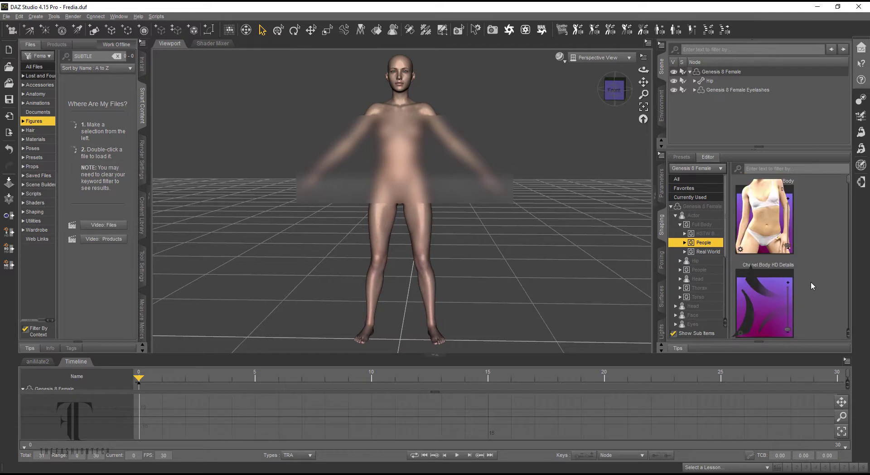
{"action": "scroll", "coordinate": [811, 281], "scroll_direction": "down", "scroll_amount": 2}
{"action": "scroll", "coordinate": [811, 281], "scroll_direction": "down", "scroll_amount": 2}
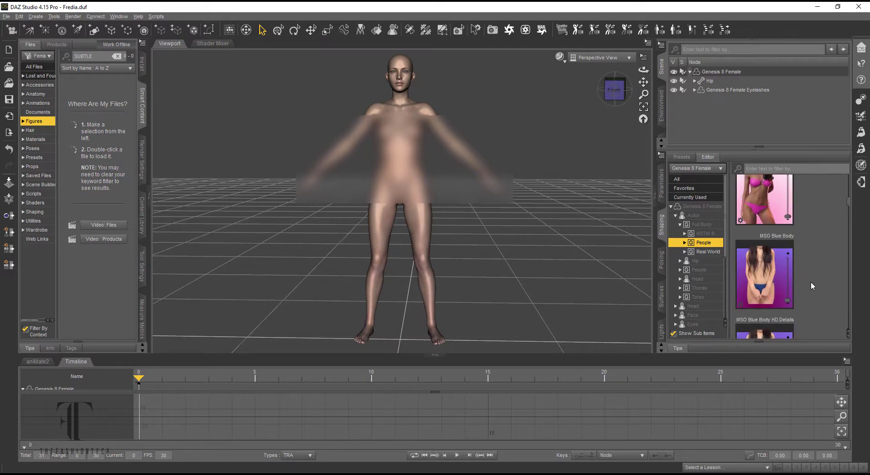
{"action": "scroll", "coordinate": [792, 244], "scroll_direction": "up", "scroll_amount": 1}
{"action": "left_click_drag", "start_coordinate": [788, 244], "coordinate": [788, 224]}
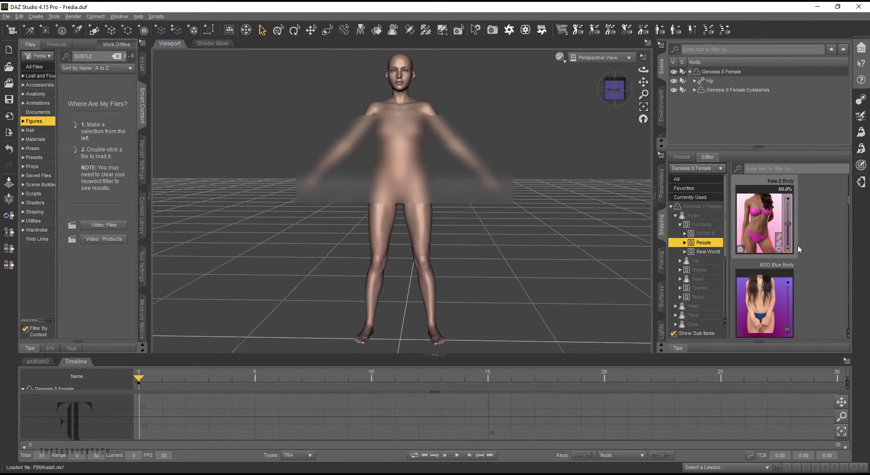
{"action": "scroll", "coordinate": [799, 247], "scroll_direction": "down", "scroll_amount": 3}
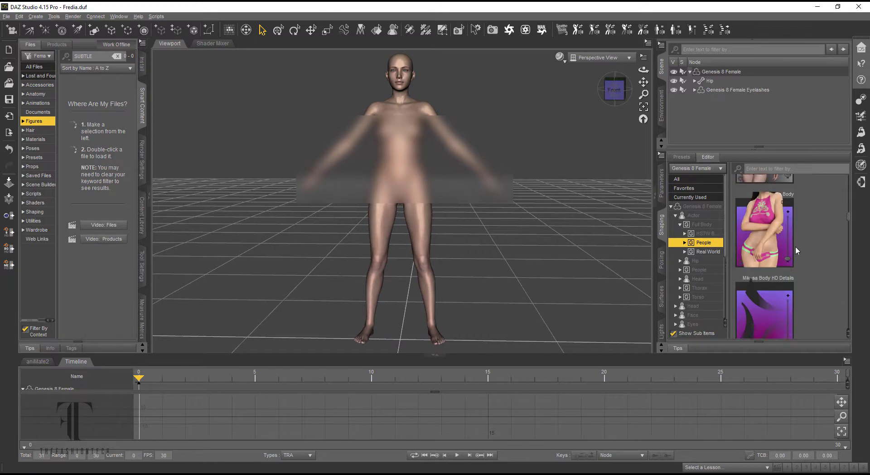
{"action": "scroll", "coordinate": [793, 235], "scroll_direction": "up", "scroll_amount": 3}
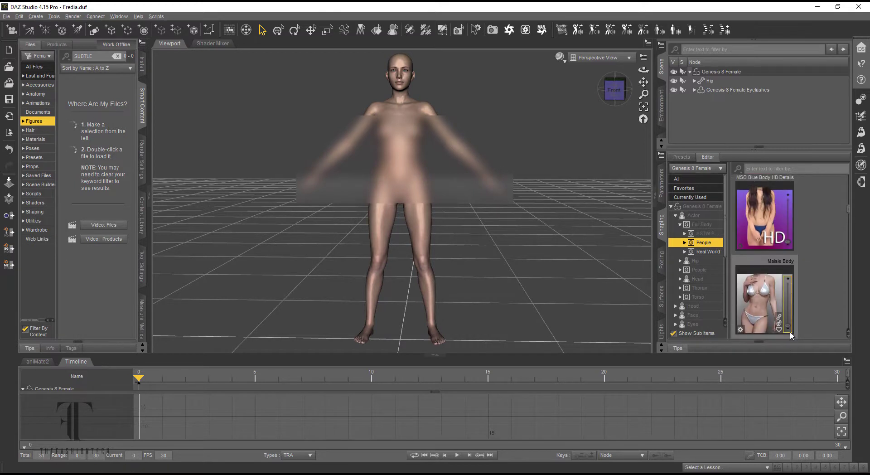
{"action": "left_click_drag", "start_coordinate": [787, 327], "coordinate": [786, 299]}
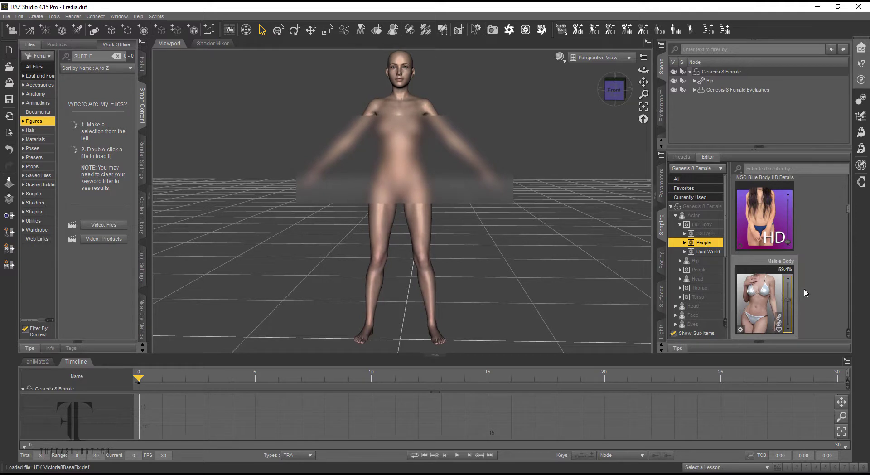
Step: Switch the shaping list to the Head category morphs
{"action": "left_click", "coordinate": [699, 270]}
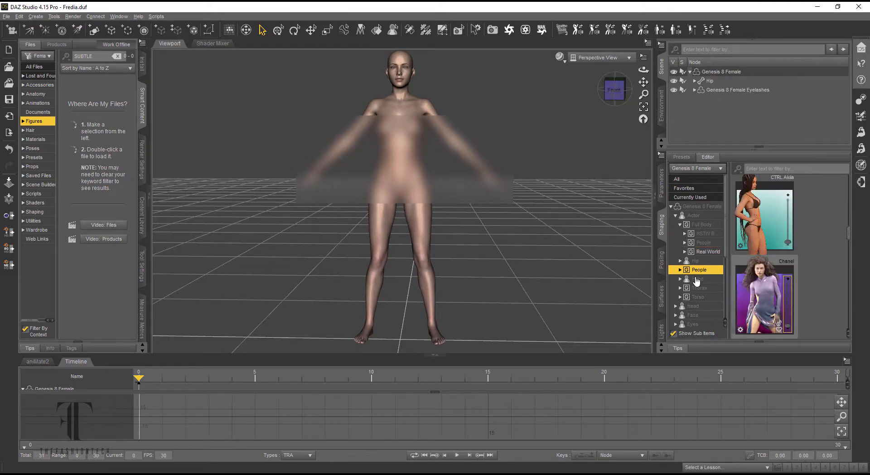
{"action": "left_click", "coordinate": [697, 278]}
{"action": "scroll", "coordinate": [761, 231], "scroll_direction": "up", "scroll_amount": 3}
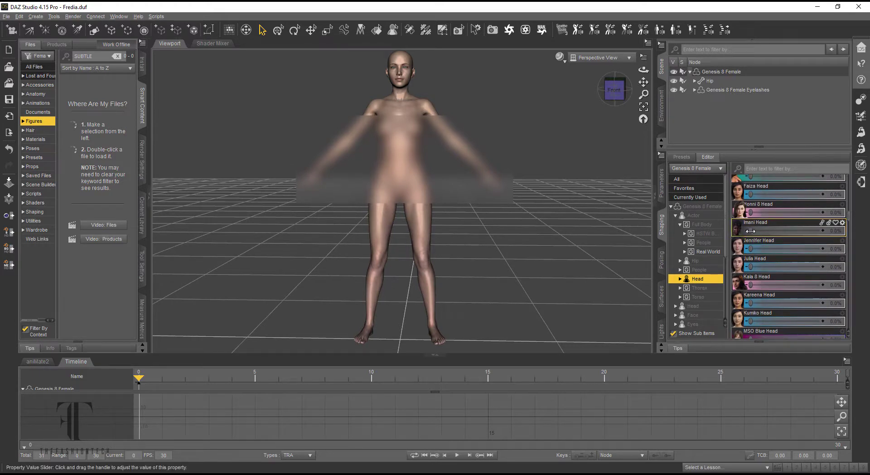
Step: Set the Imani Head morph to 46.1% and orbit the view to check the face
{"action": "left_click_drag", "start_coordinate": [750, 231], "coordinate": [773, 231]}
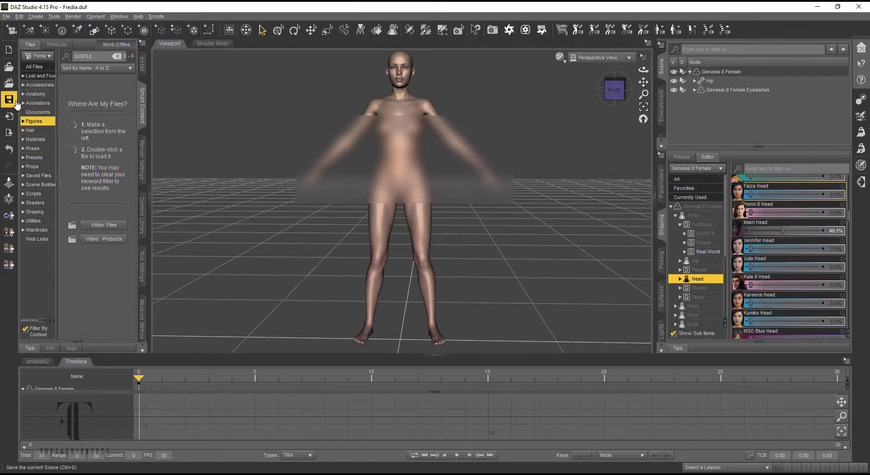
{"action": "mouse_move", "coordinate": [613, 91]}
{"action": "left_mouse_down"}
{"action": "mouse_move", "coordinate": [652, 92]}
{"action": "mouse_move", "coordinate": [607, 93]}
{"action": "mouse_move", "coordinate": [615, 91]}
{"action": "left_mouse_up"}
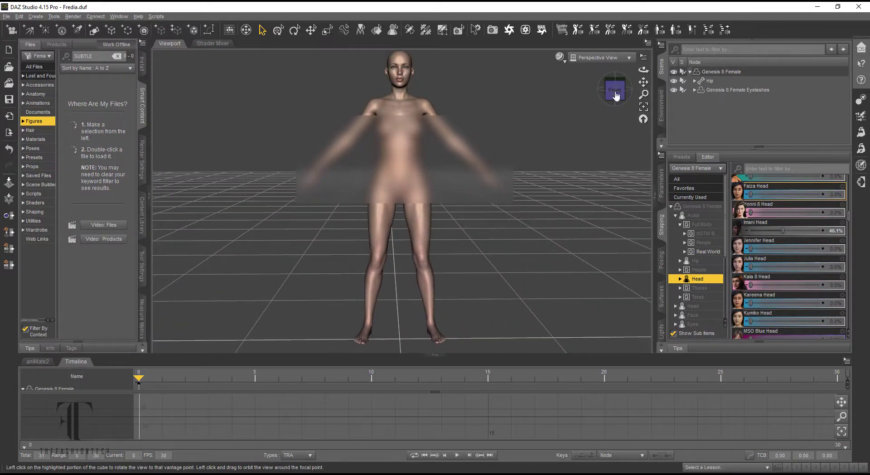
Step: Export the figure as Freida_pose_Apose into a new freida folder under BROWZWEAR
{"action": "left_click", "coordinate": [6, 16]}
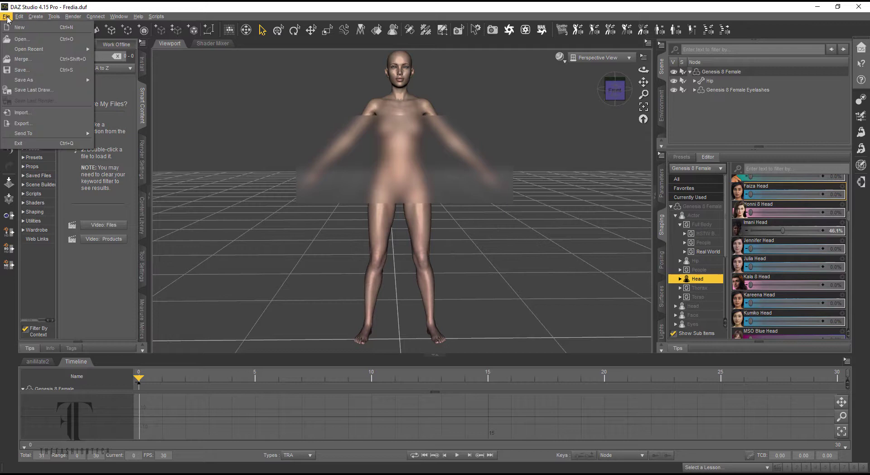
{"action": "left_click", "coordinate": [20, 124]}
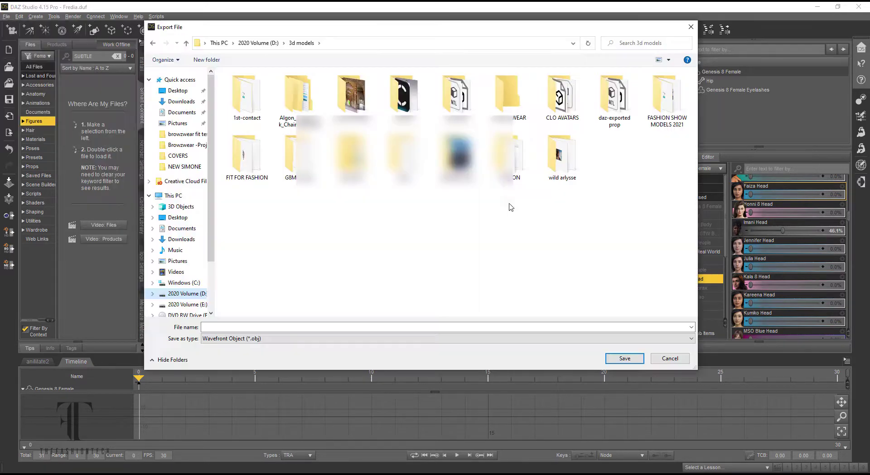
{"action": "left_click", "coordinate": [496, 83]}
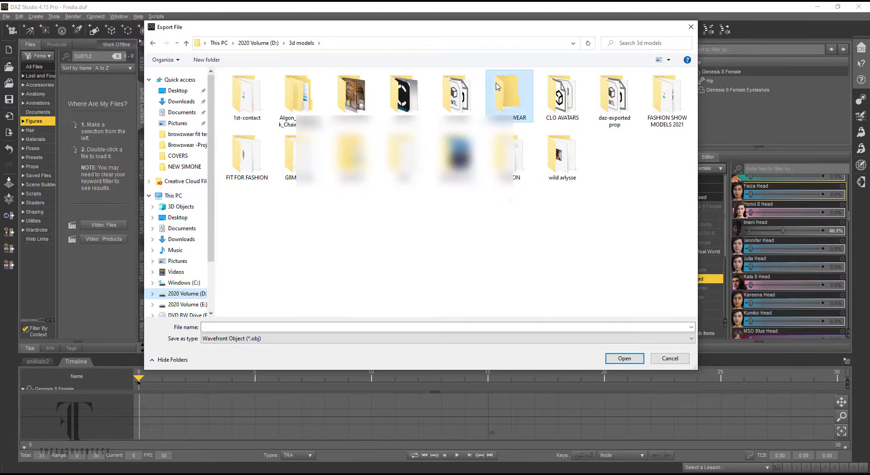
{"action": "double_click", "coordinate": [497, 84]}
{"action": "left_click", "coordinate": [208, 62]}
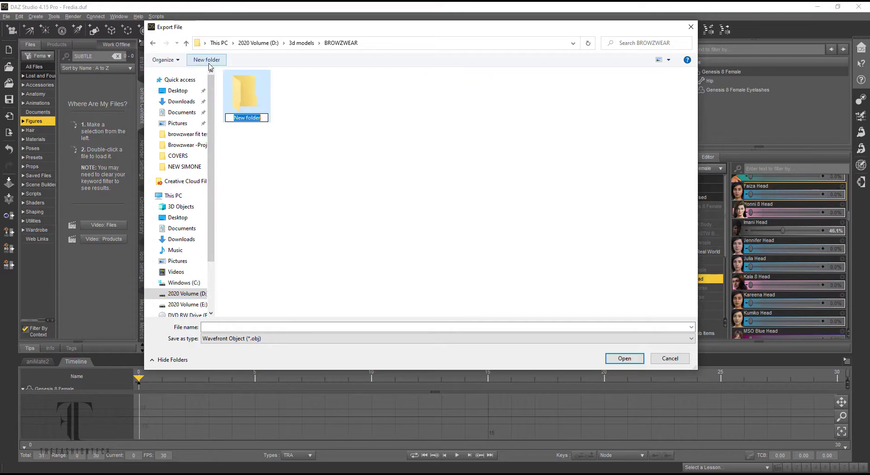
{"action": "type", "text": "fr"}
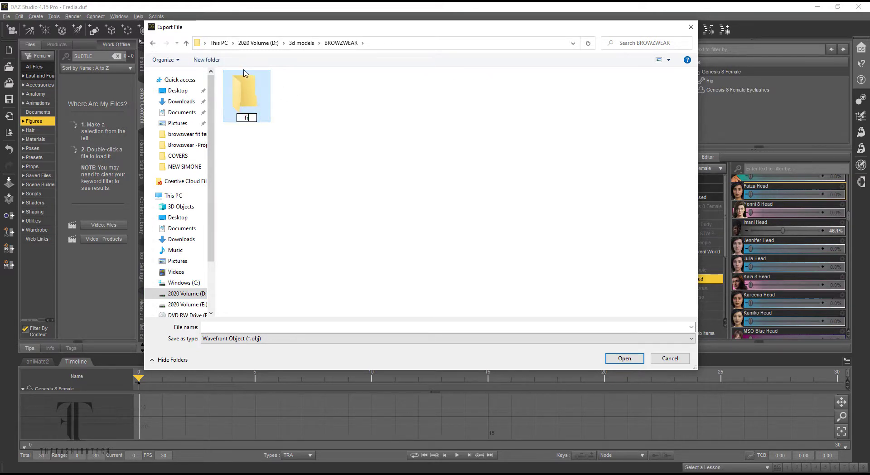
{"action": "type", "text": "eida"}
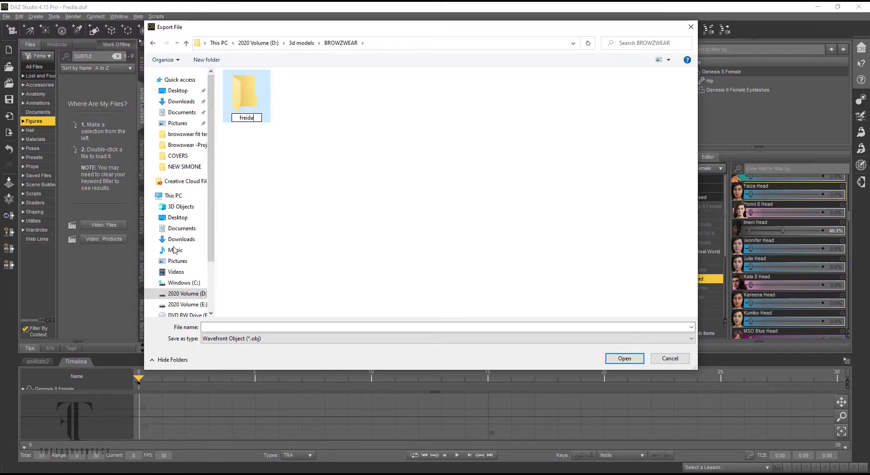
{"action": "double_click", "coordinate": [236, 97]}
{"action": "left_click", "coordinate": [229, 328]}
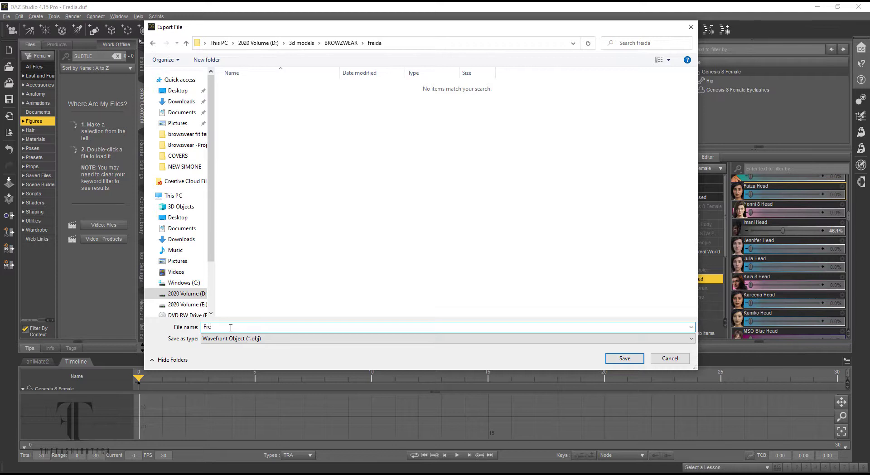
{"action": "type", "text": "Freida_pose_Apose"}
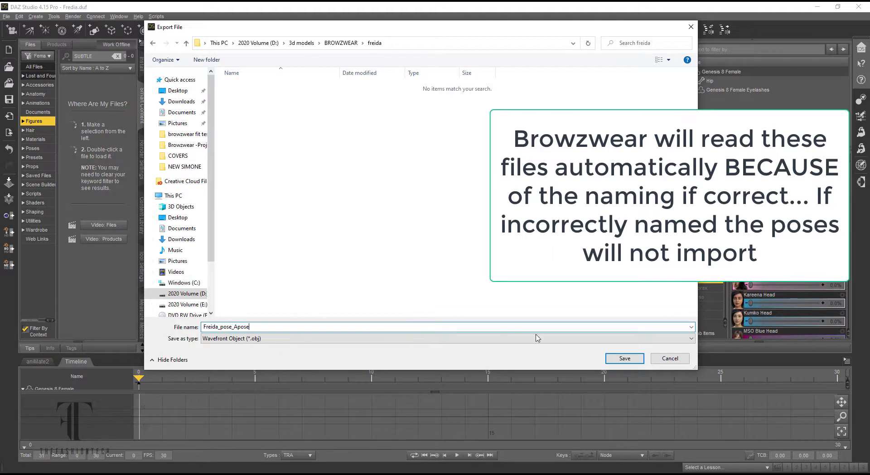
{"action": "left_click", "coordinate": [625, 358]}
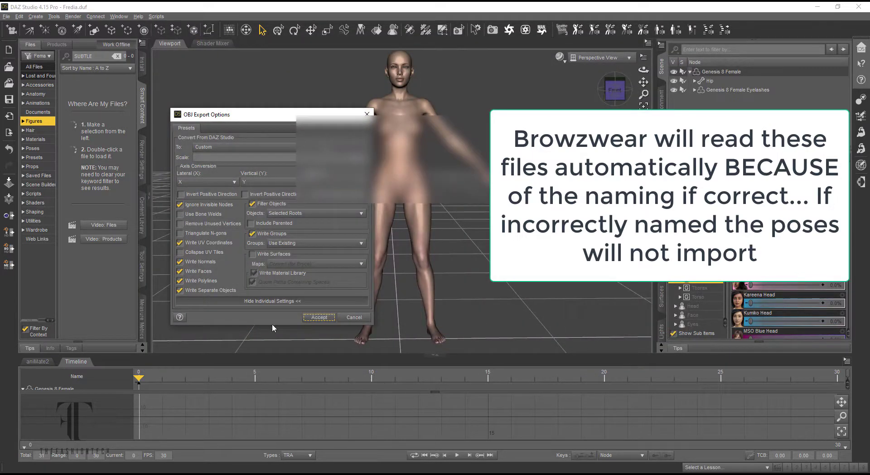
Step: Accept the OBJ export settings and try applying Subtle Poses 05M Standing, dismissing the error
{"action": "left_click", "coordinate": [320, 318]}
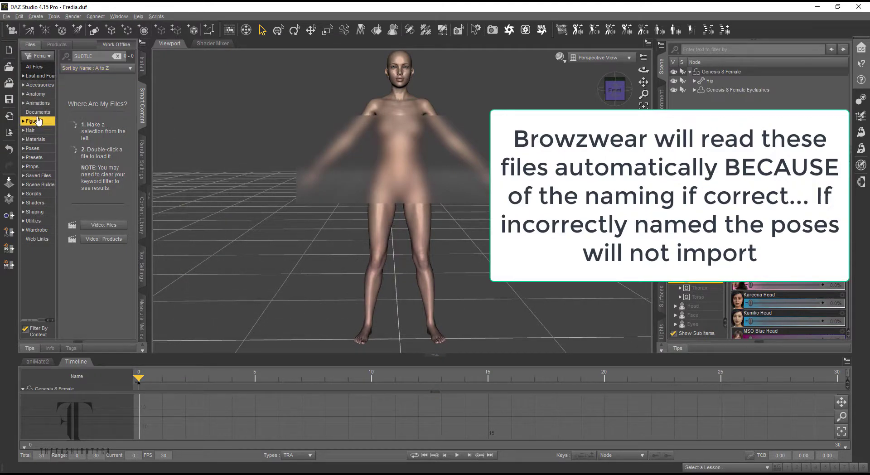
{"action": "left_click", "coordinate": [33, 149]}
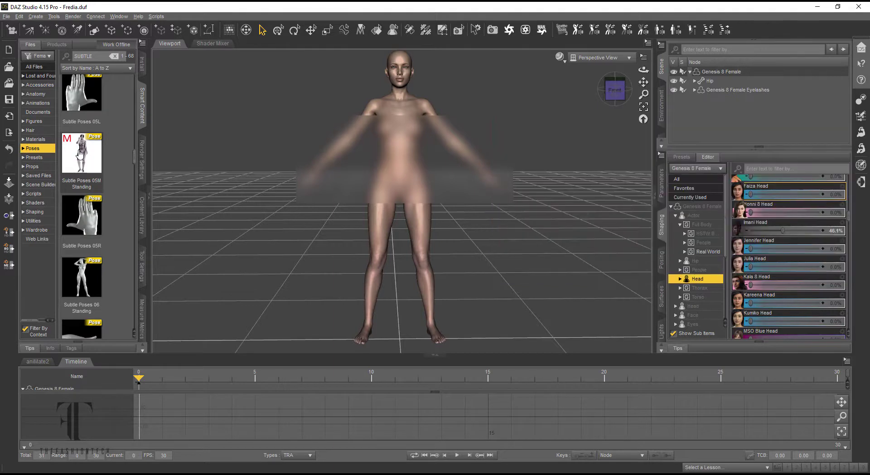
{"action": "double_click", "coordinate": [80, 154]}
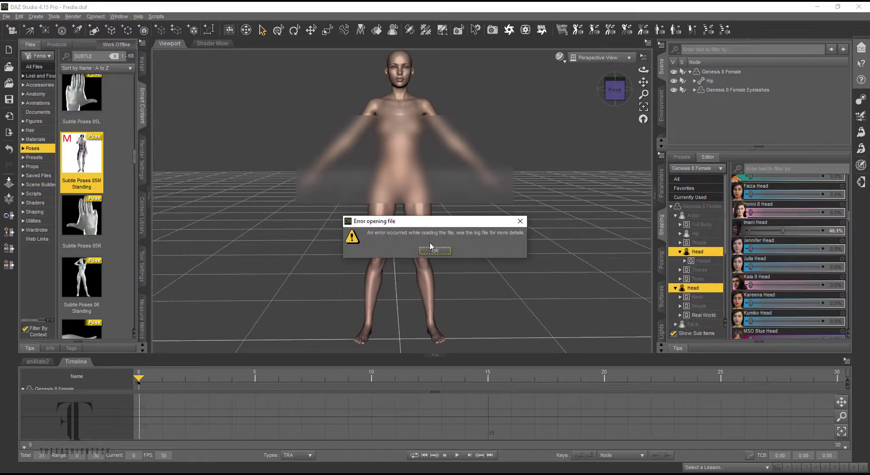
{"action": "left_click", "coordinate": [435, 251]}
Step: Select the Genesis 8 Female figure and list its Subtle Poses presets
{"action": "left_click", "coordinate": [739, 90]}
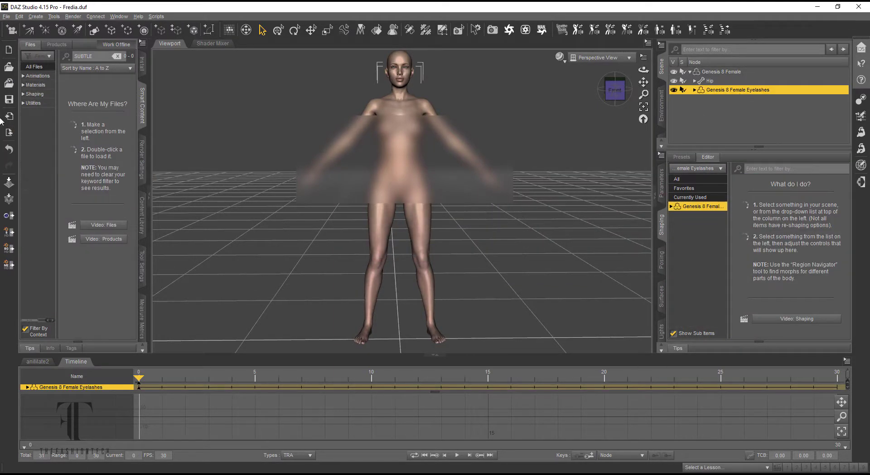
{"action": "left_click", "coordinate": [770, 71]}
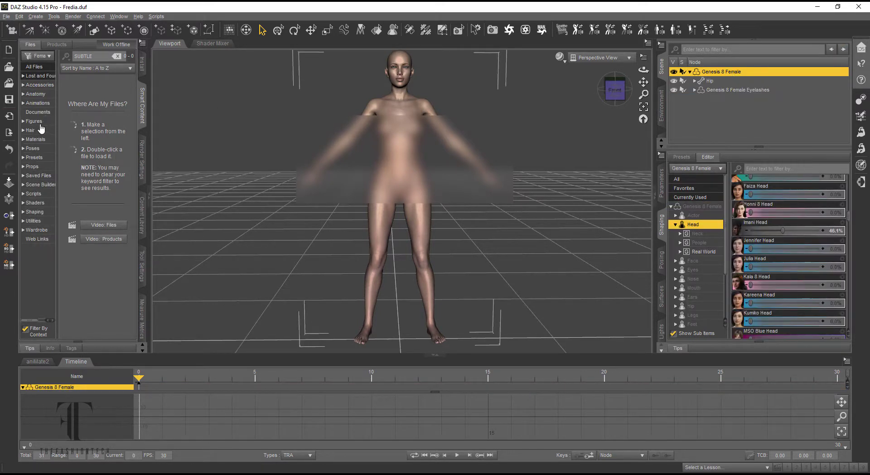
{"action": "left_click", "coordinate": [40, 148]}
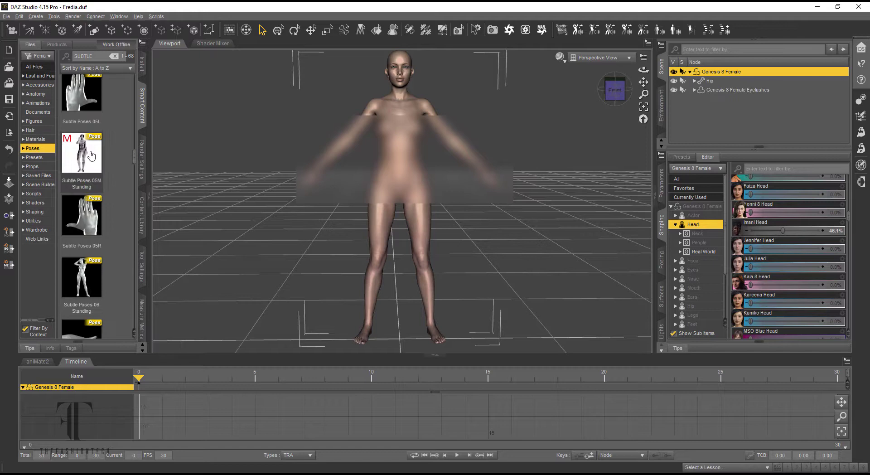
Step: Apply Subtle Poses 05M Standing and export the figure as Freida_pose_Pose1.obj with the default OBJ options
{"action": "double_click", "coordinate": [91, 156]}
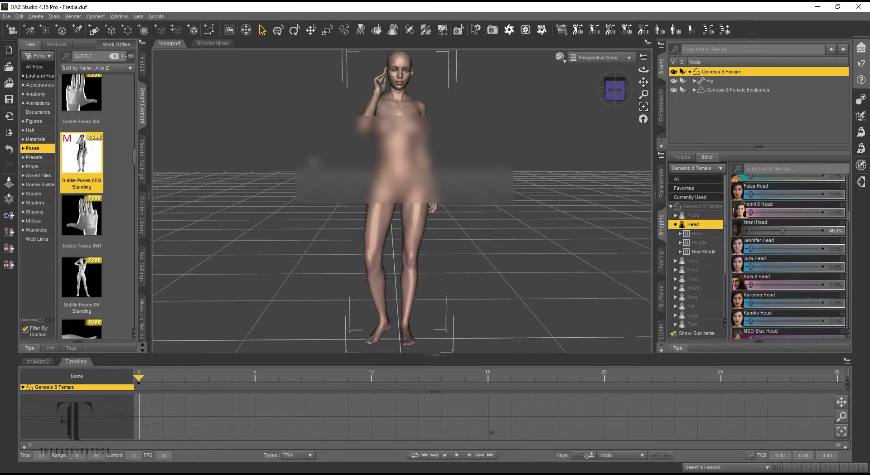
{"action": "left_click", "coordinate": [6, 16]}
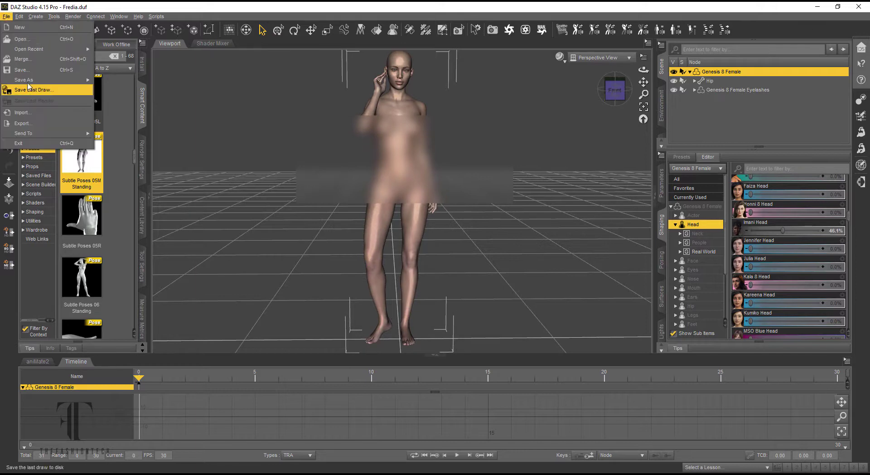
{"action": "mouse_move", "coordinate": [30, 80]}
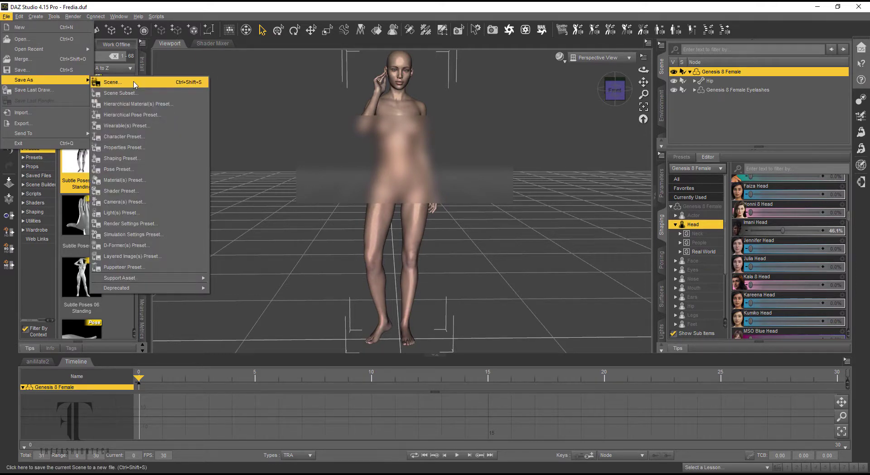
{"action": "left_click", "coordinate": [48, 124]}
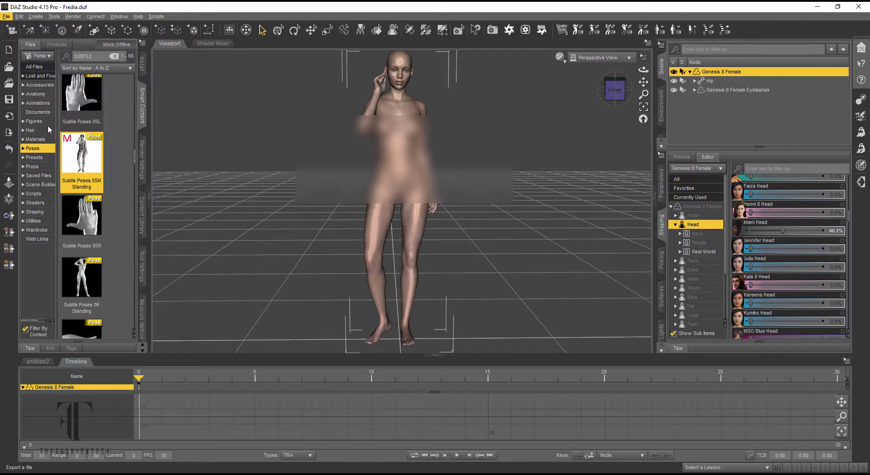
{"action": "left_click", "coordinate": [237, 123]}
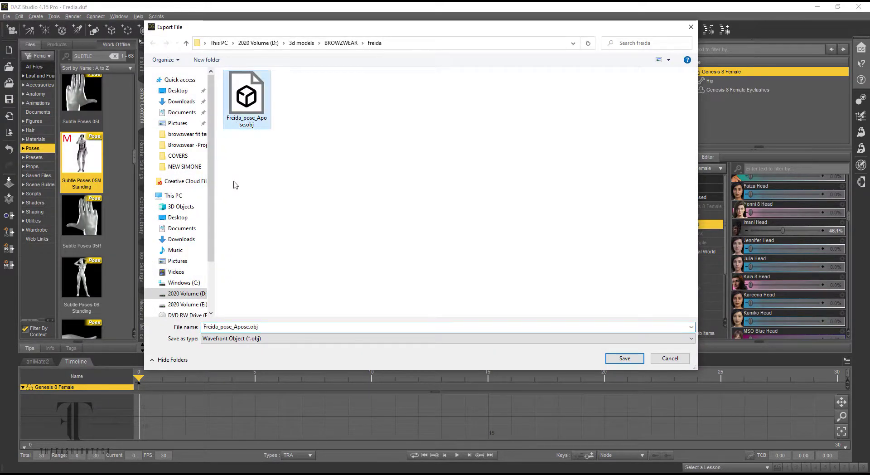
{"action": "double_click", "coordinate": [240, 326]}
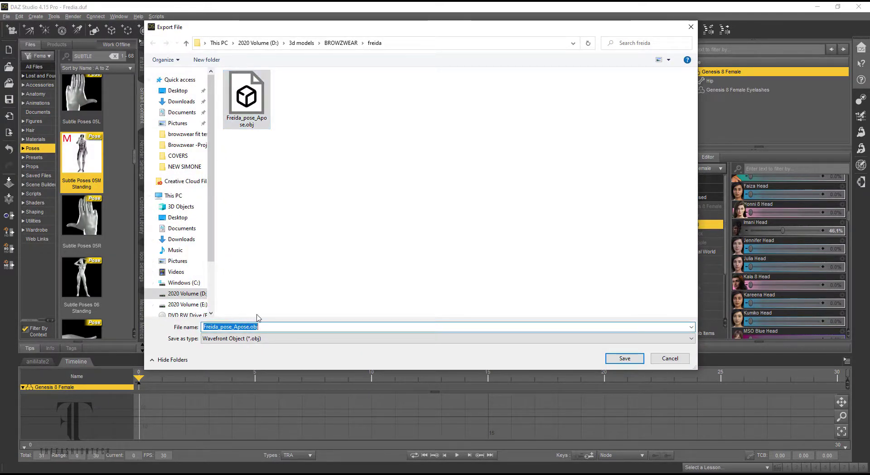
{"action": "left_click", "coordinate": [247, 326]}
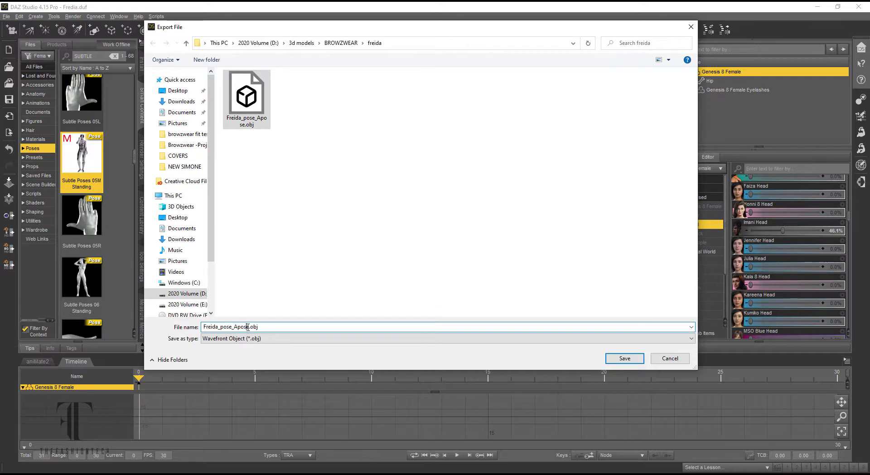
{"action": "key", "text": "BackSpace"}
{"action": "key", "text": "BackSpace"}
{"action": "key", "text": "BackSpace"}
{"action": "key", "text": "BackSpace"}
{"action": "key", "text": "BackSpace"}
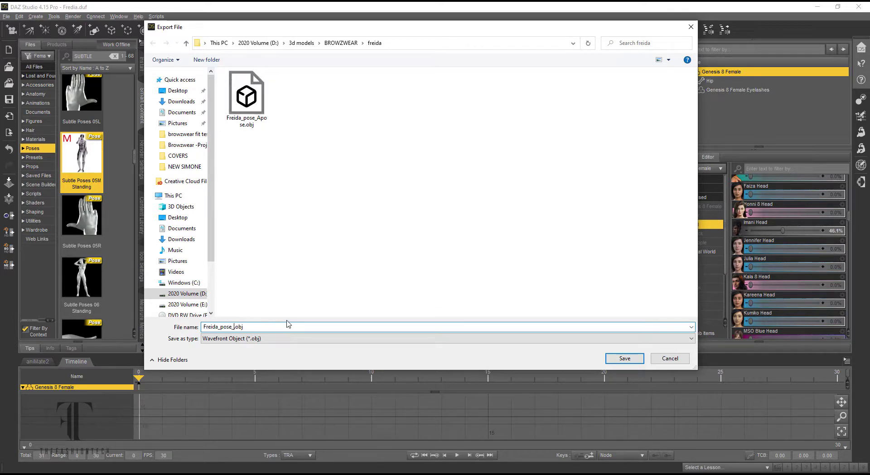
{"action": "type", "text": "Pose1"}
{"action": "left_click", "coordinate": [623, 358]}
{"action": "left_click", "coordinate": [329, 317]}
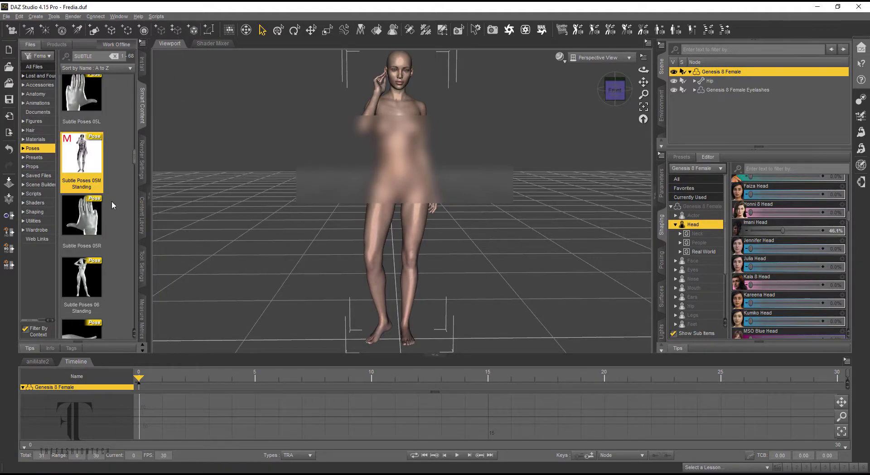
Step: Apply Subtle Poses 04M Standing and export the figure as Freida_pose_Pose2.obj with the default OBJ options
{"action": "scroll", "coordinate": [114, 205], "scroll_direction": "up", "scroll_amount": 3}
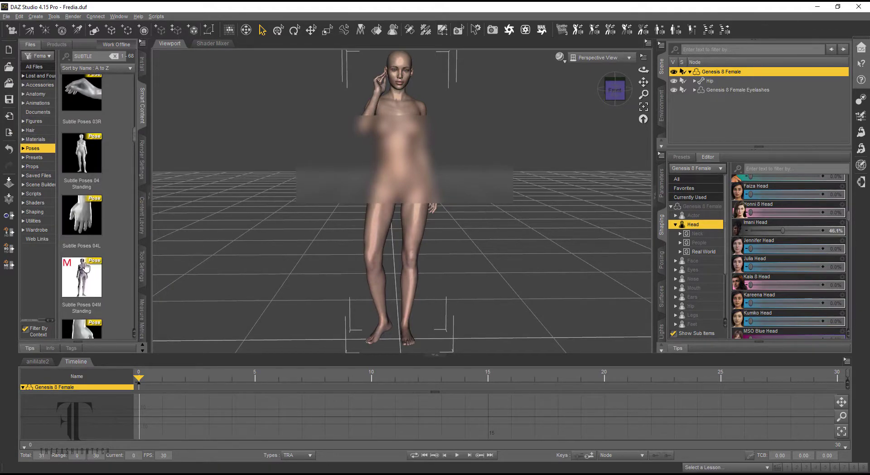
{"action": "double_click", "coordinate": [79, 274]}
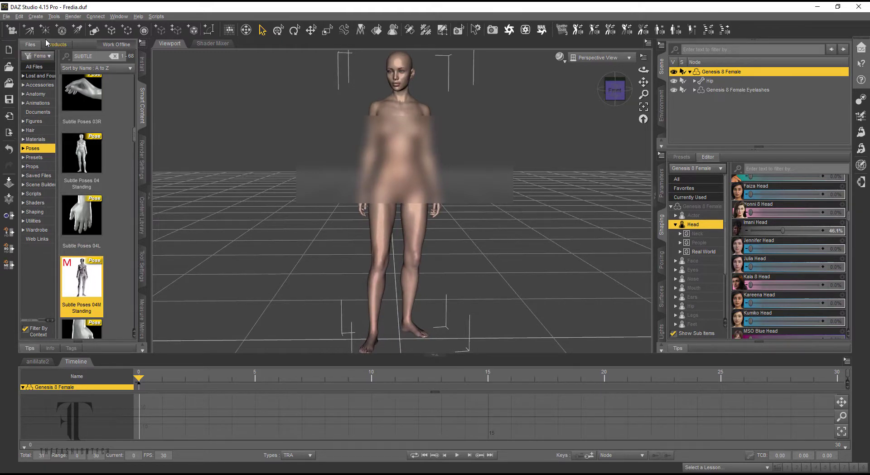
{"action": "left_click", "coordinate": [6, 17]}
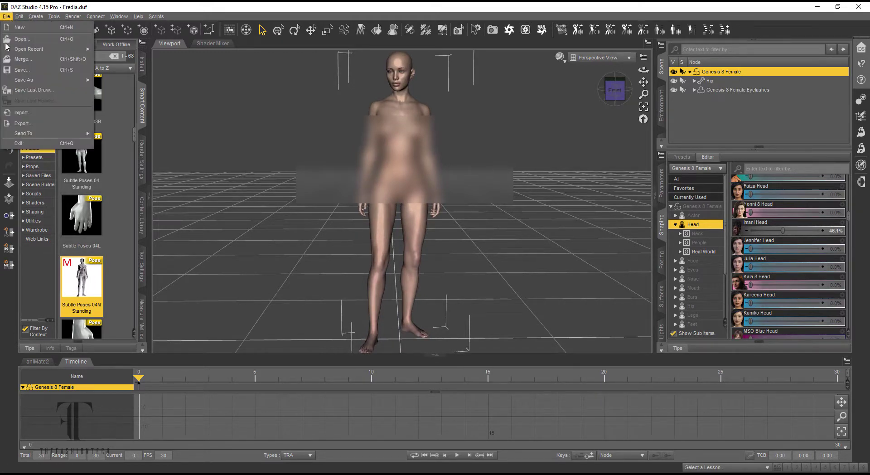
{"action": "left_click", "coordinate": [30, 126]}
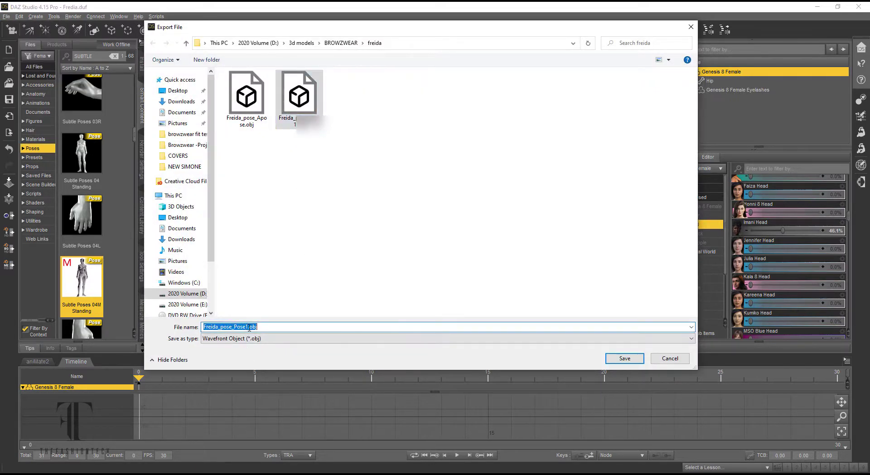
{"action": "key", "text": "Right"}
{"action": "key", "text": "BackSpace"}
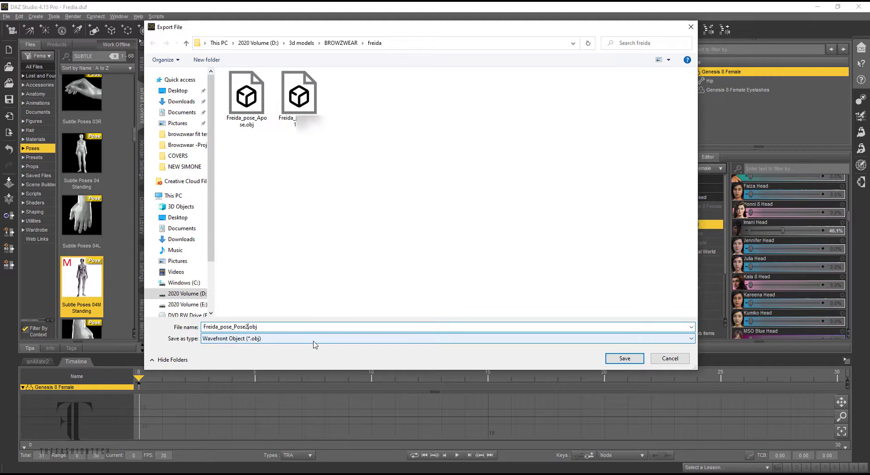
{"action": "key", "text": "Return"}
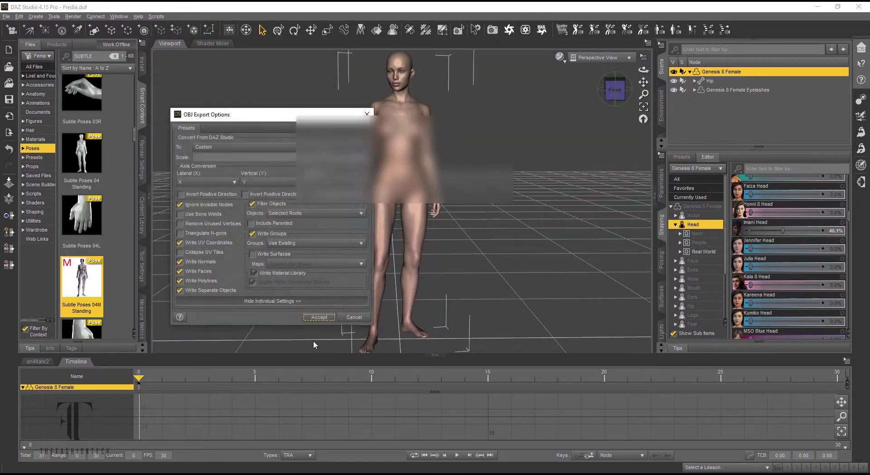
{"action": "left_click", "coordinate": [314, 318]}
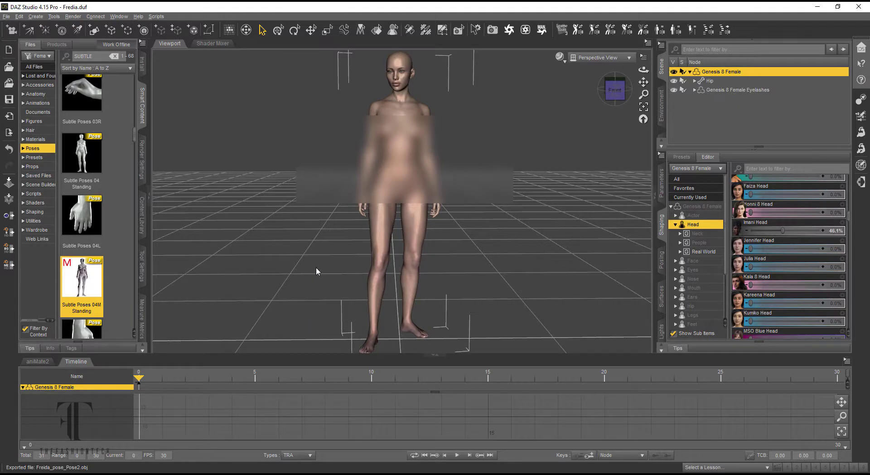
Step: Apply the Subtle Poses 01 Walking pose to the figure
{"action": "scroll", "coordinate": [85, 208], "scroll_direction": "up", "scroll_amount": 5}
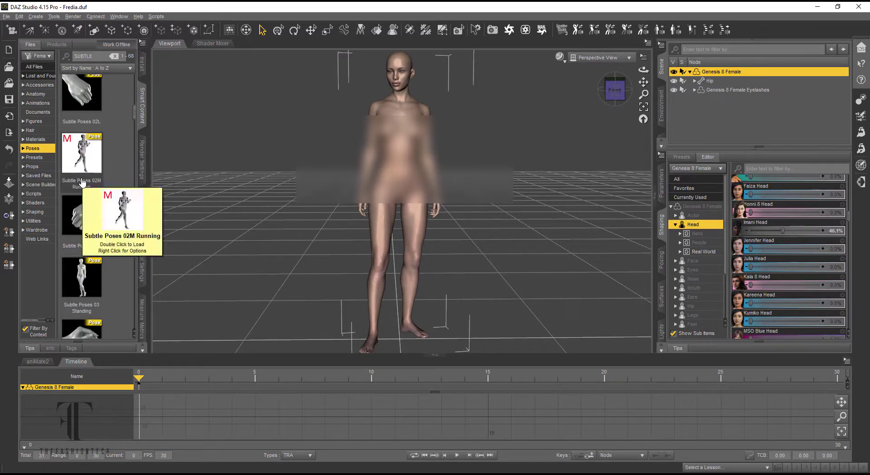
{"action": "scroll", "coordinate": [83, 183], "scroll_direction": "up", "scroll_amount": 4}
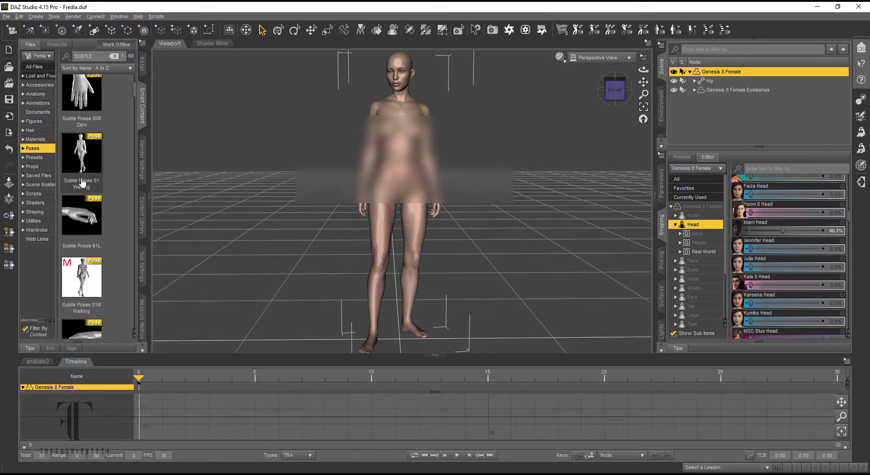
{"action": "double_click", "coordinate": [83, 145]}
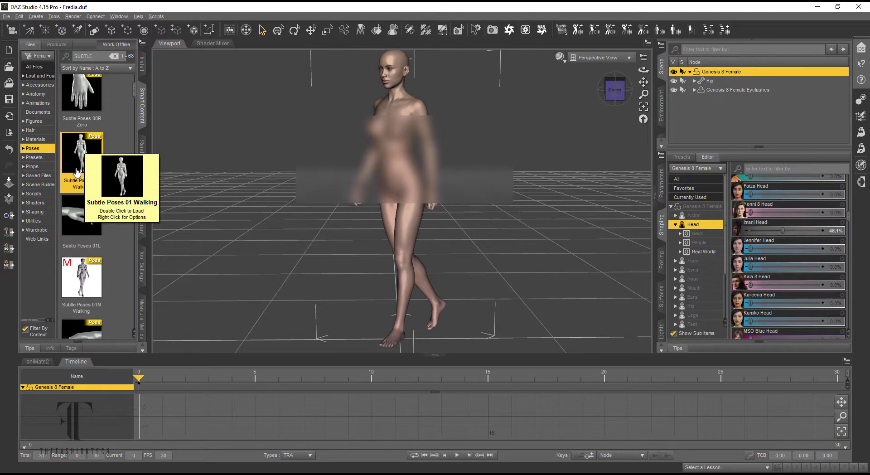
Step: Export the walking figure as Freida_pose_Pose3.obj with the default OBJ options
{"action": "left_click", "coordinate": [6, 17]}
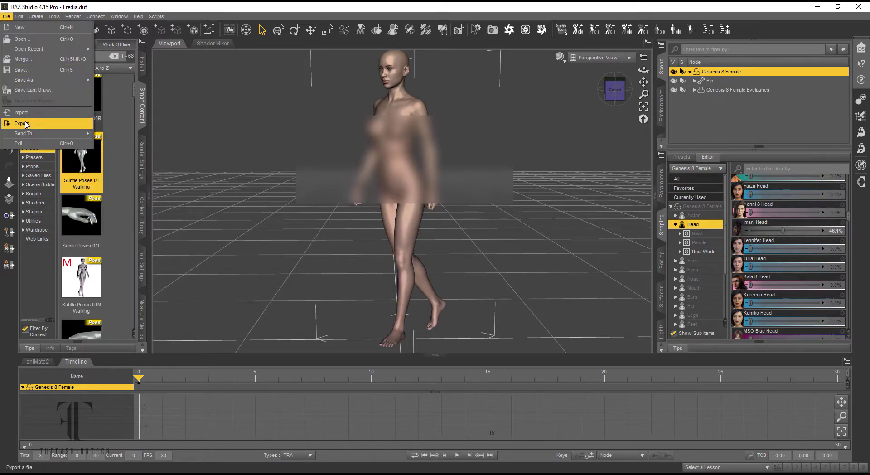
{"action": "left_click", "coordinate": [26, 124]}
{"action": "left_click", "coordinate": [360, 108]}
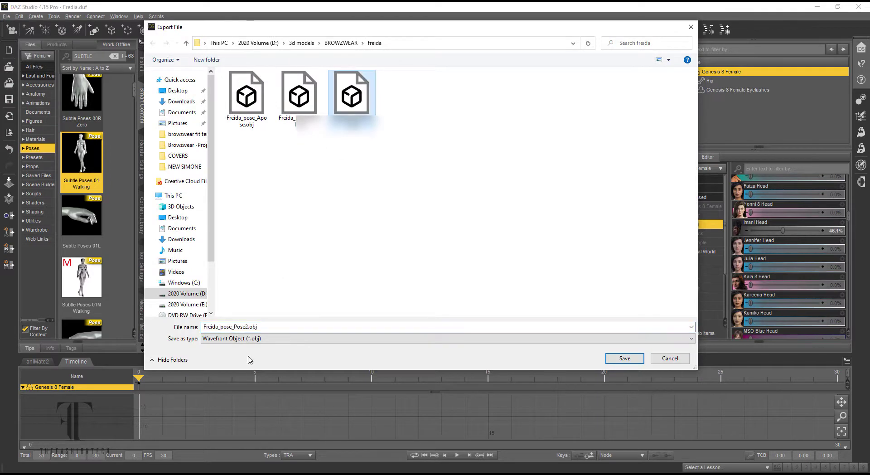
{"action": "left_click", "coordinate": [235, 326]}
{"action": "left_click_drag", "start_coordinate": [249, 326], "coordinate": [245, 326]}
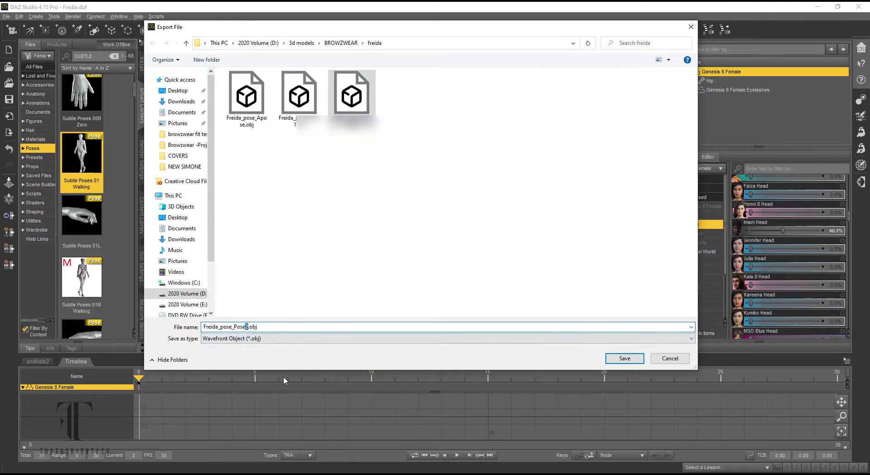
{"action": "type", "text": "3"}
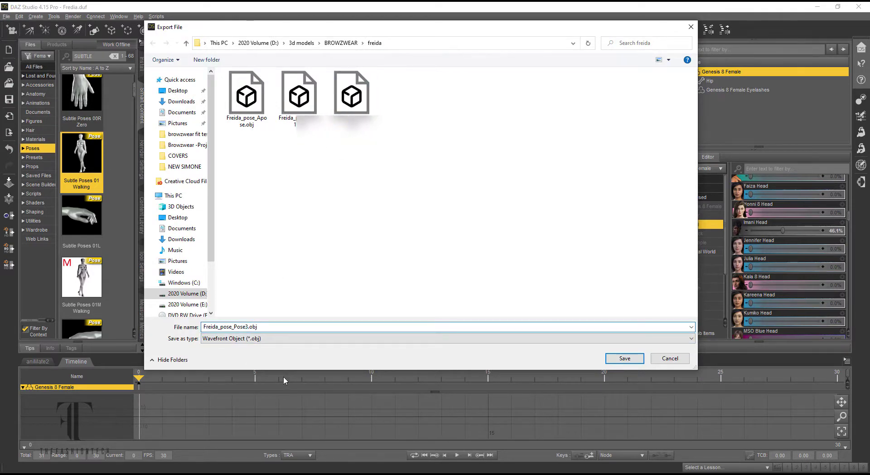
{"action": "left_click", "coordinate": [624, 358]}
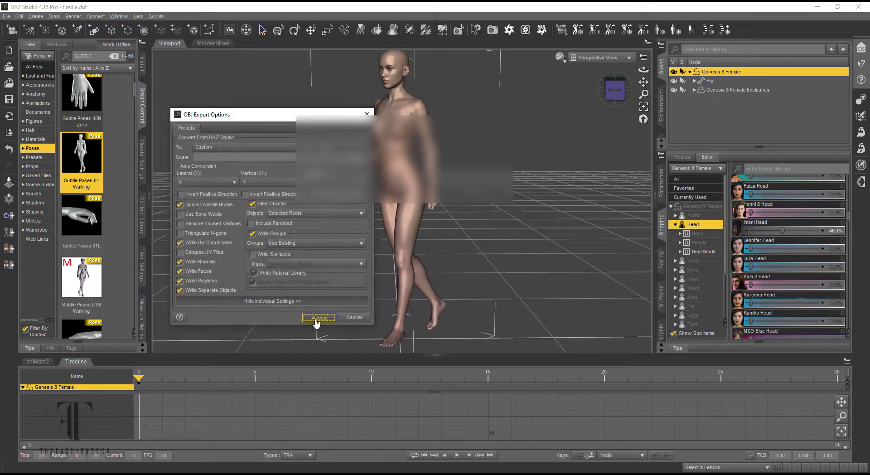
{"action": "left_click", "coordinate": [317, 319]}
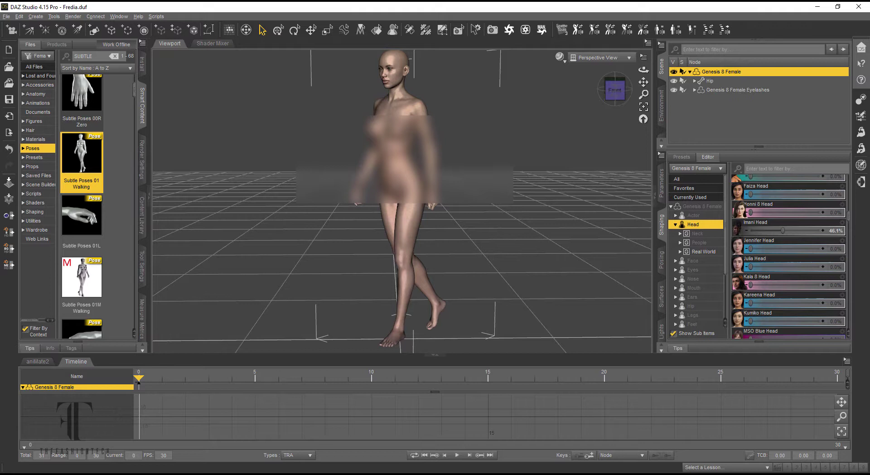
{"action": "mouse_move", "coordinate": [354, 473]}
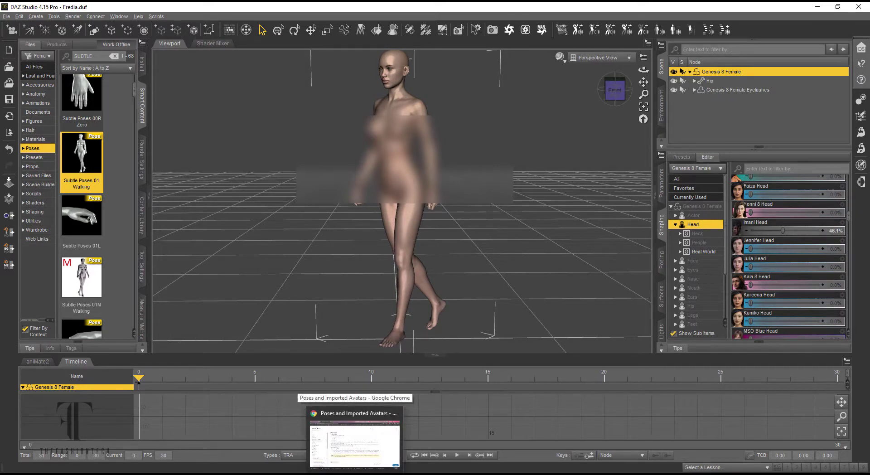
{"action": "left_click", "coordinate": [354, 442]}
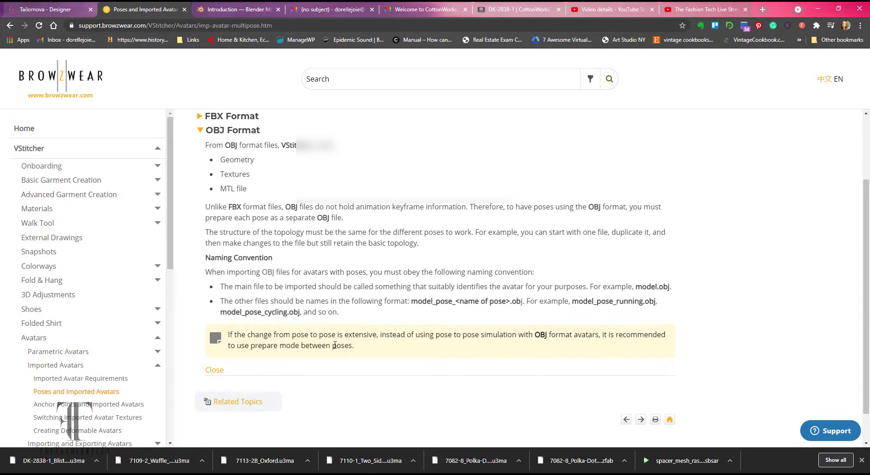
{"action": "scroll", "coordinate": [334, 346], "scroll_direction": "down", "scroll_amount": 1}
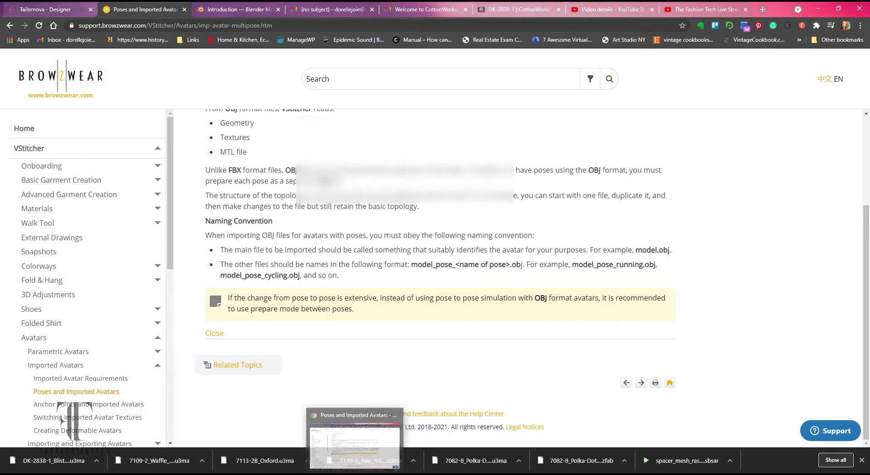
{"action": "key", "text": "alt+Tab"}
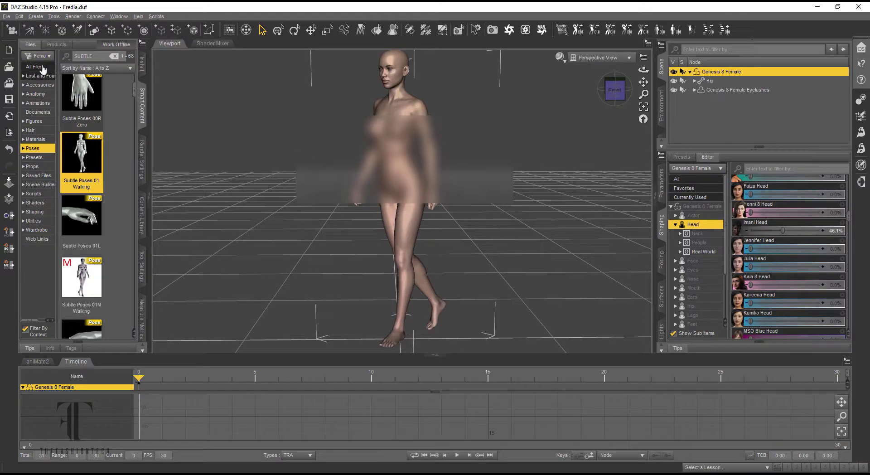
Step: Undo the pose changes until the figure is back in its default A-pose
{"action": "left_click", "coordinate": [9, 150]}
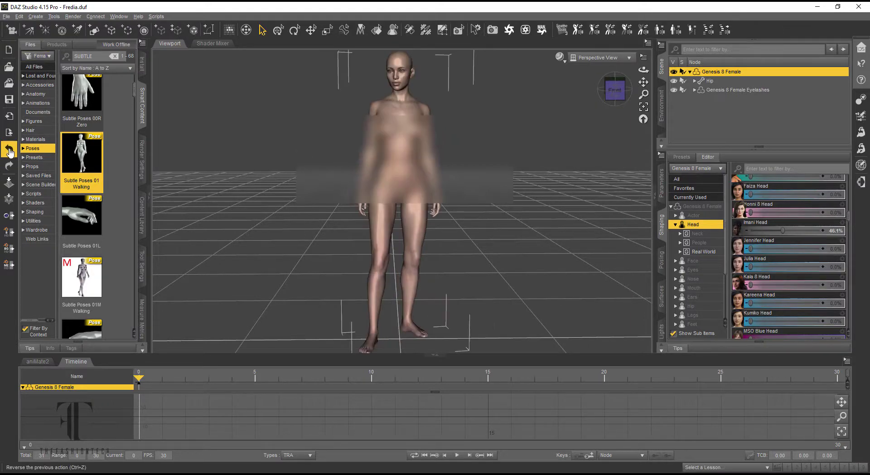
{"action": "left_click", "coordinate": [9, 150]}
{"action": "left_click", "coordinate": [9, 150]}
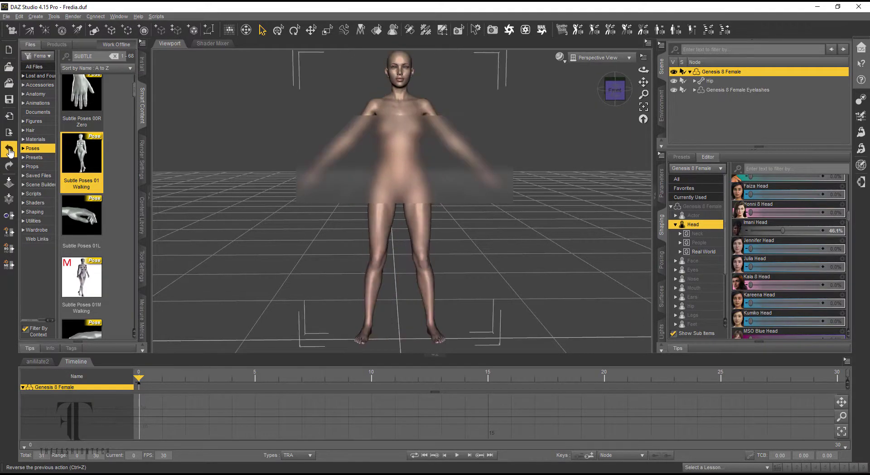
Step: Export the A-posed figure as Freida OBJ with the default export settings
{"action": "left_click", "coordinate": [3, 16]}
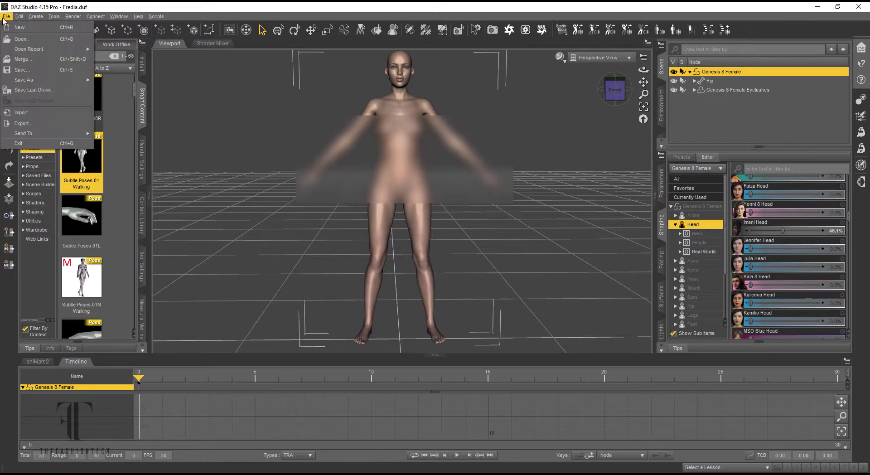
{"action": "left_click", "coordinate": [42, 124]}
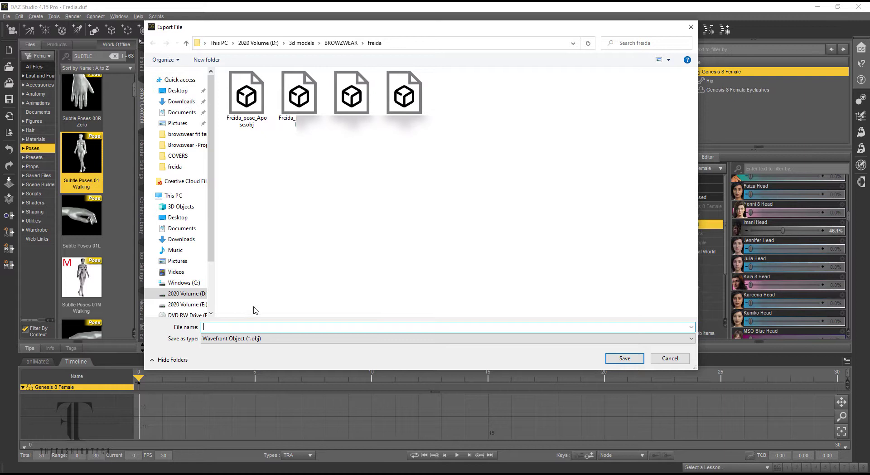
{"action": "type", "text": "Freida"}
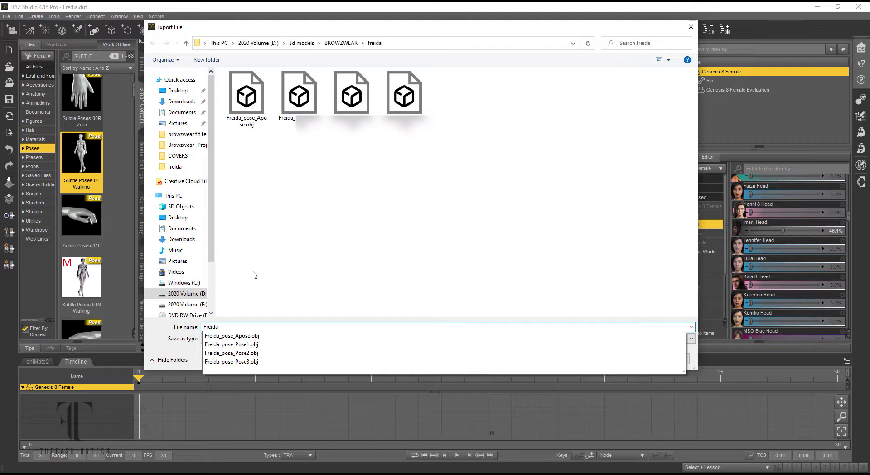
{"action": "key", "text": "Return"}
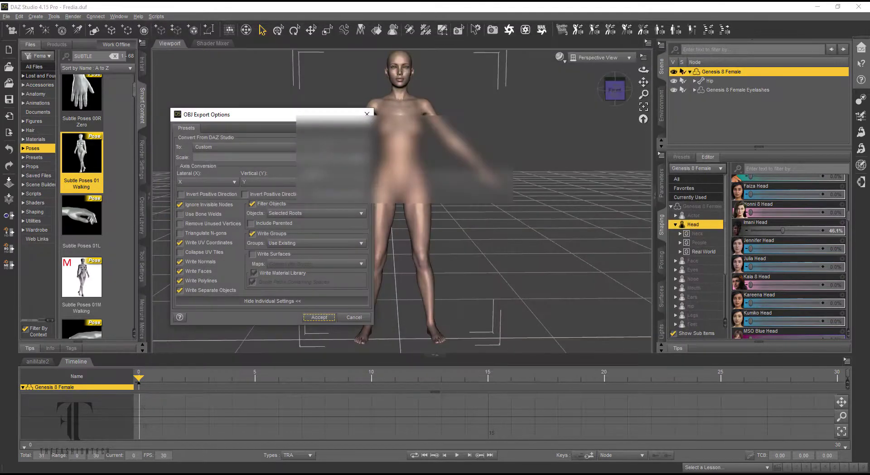
{"action": "left_click", "coordinate": [317, 318]}
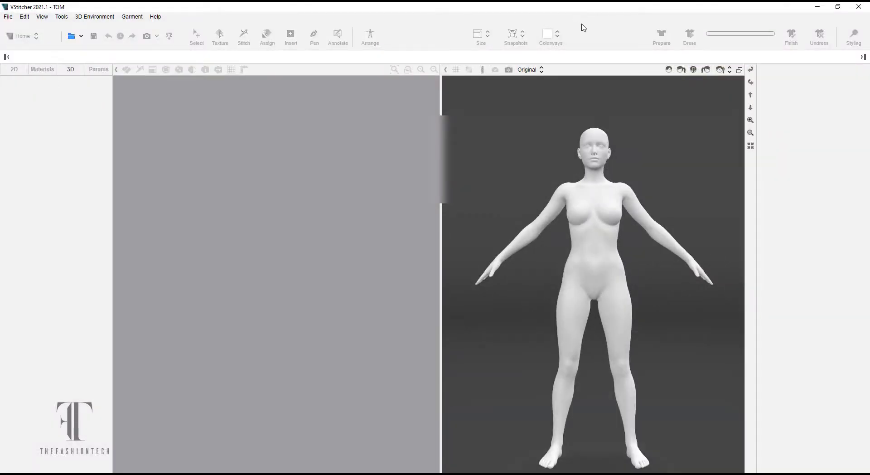
Step: Delete the TOM avatar from the Avatars list
{"action": "left_click", "coordinate": [70, 69]}
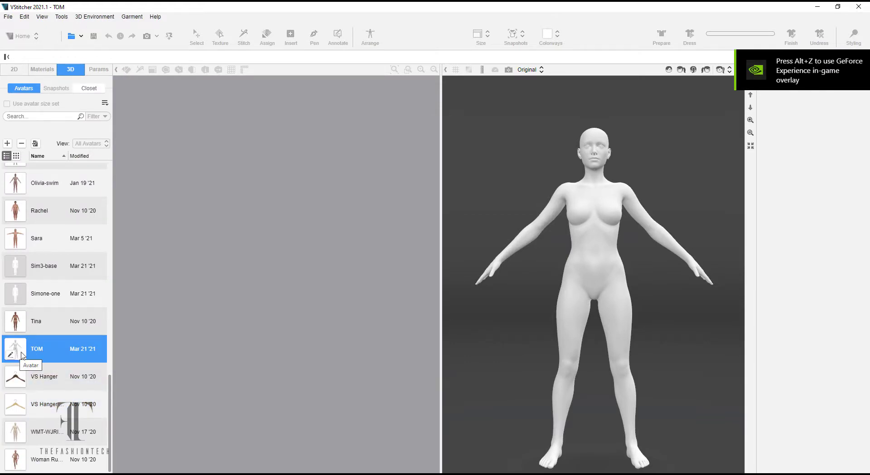
{"action": "left_click", "coordinate": [21, 144]}
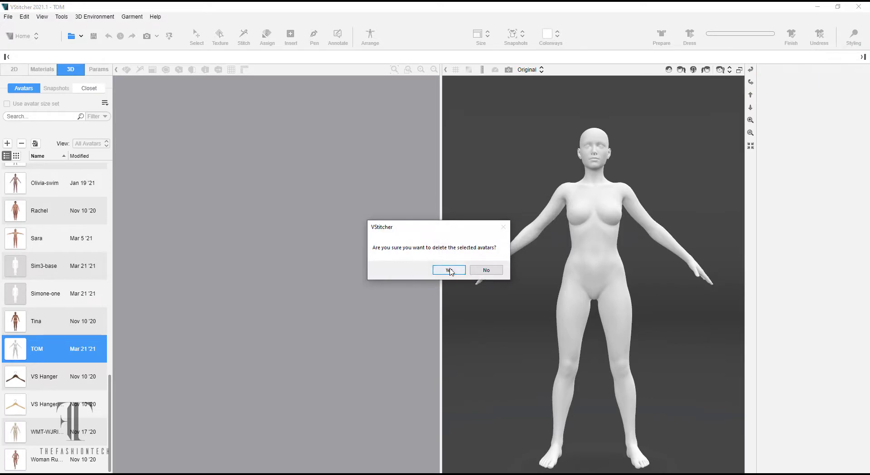
{"action": "left_click", "coordinate": [449, 270]}
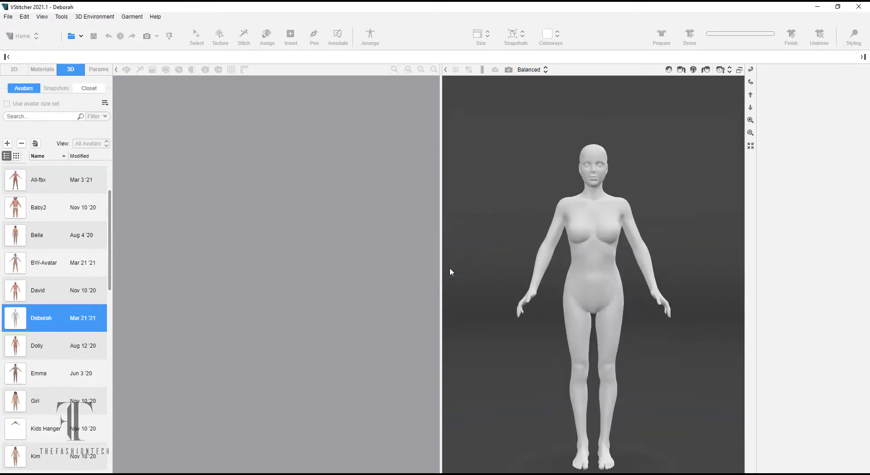
Step: Import freida.obj from the BROWZWEAR > freida folder as a new avatar
{"action": "left_click", "coordinate": [8, 144]}
{"action": "left_click", "coordinate": [15, 153]}
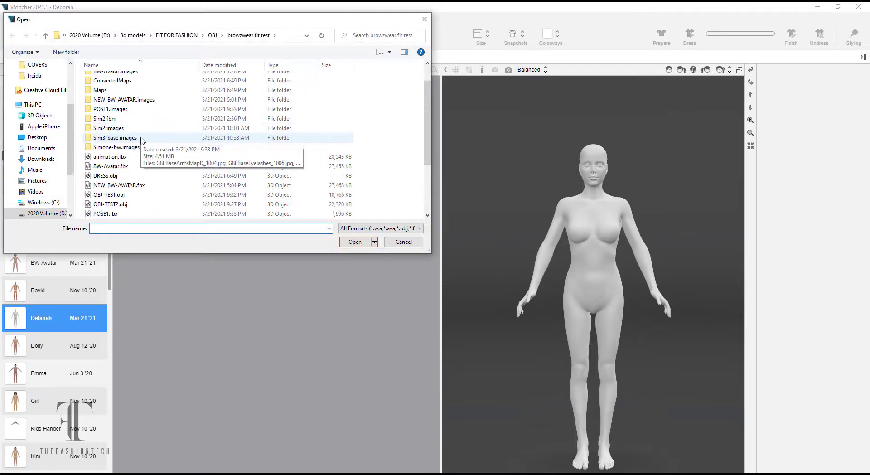
{"action": "scroll", "coordinate": [136, 154], "scroll_direction": "down", "scroll_amount": 4}
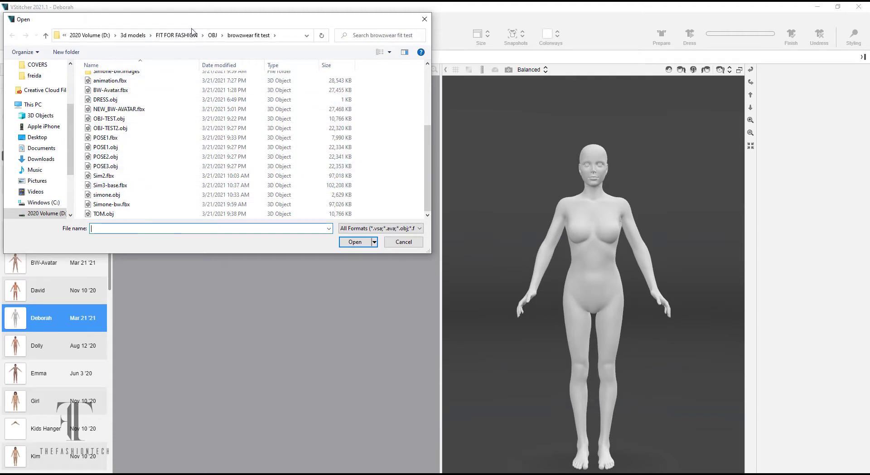
{"action": "left_click", "coordinate": [130, 35]}
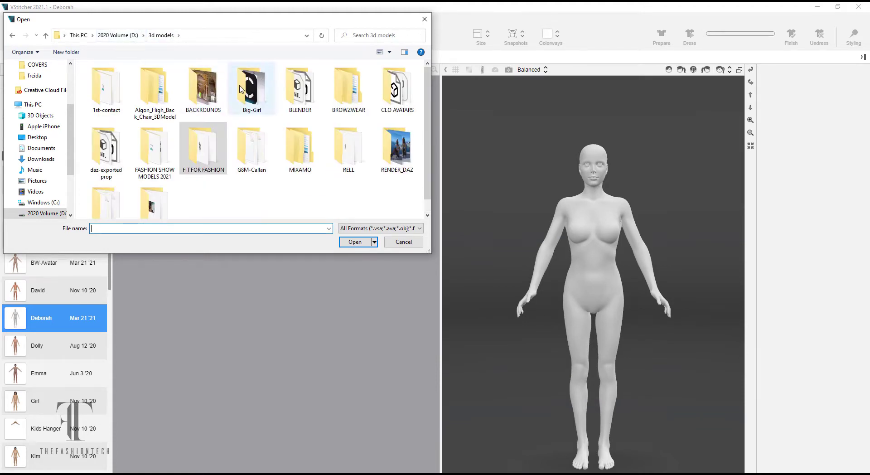
{"action": "double_click", "coordinate": [348, 87]}
{"action": "double_click", "coordinate": [111, 89]}
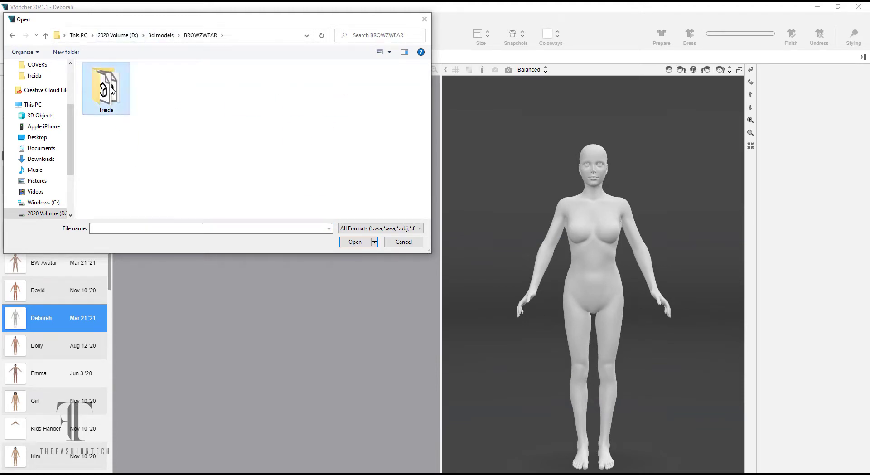
{"action": "double_click", "coordinate": [109, 88]}
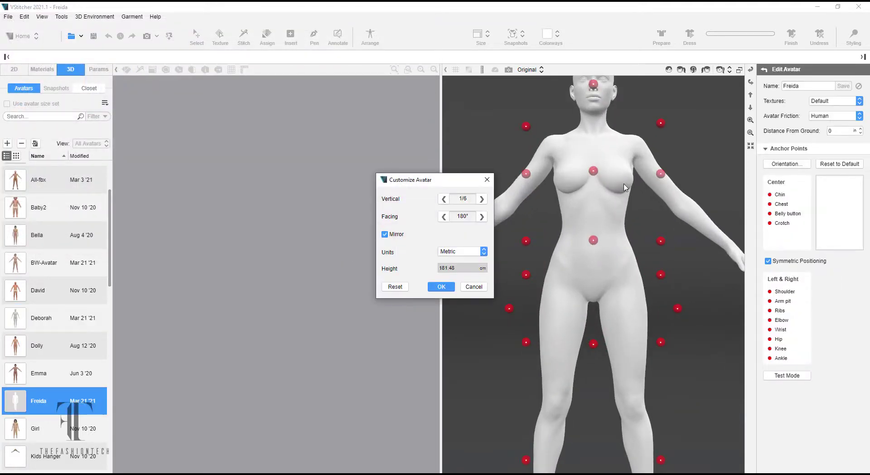
Step: Accept the avatar orientation and height, then place the crotch, belly button, chest and chin anchors
{"action": "left_click", "coordinate": [452, 287]}
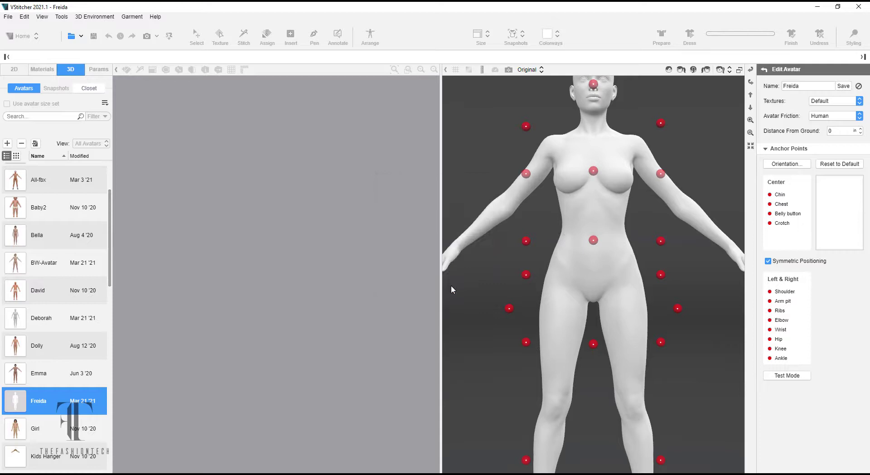
{"action": "left_click", "coordinate": [592, 344]}
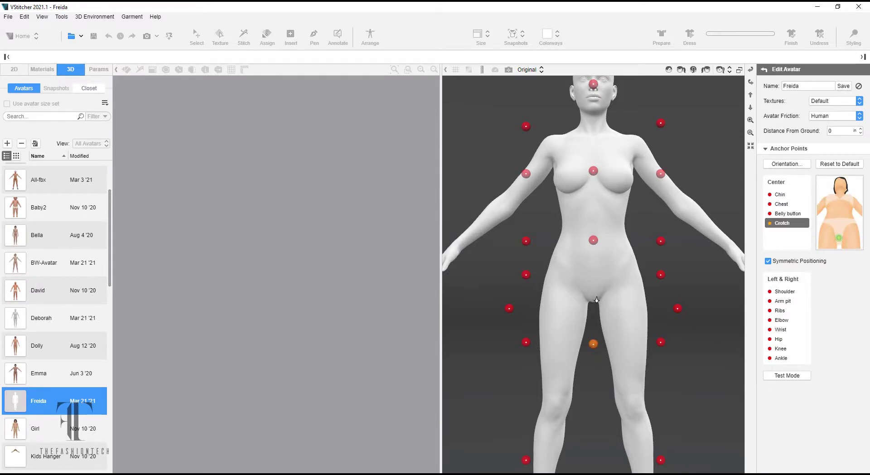
{"action": "left_click_drag", "start_coordinate": [593, 295], "coordinate": [593, 301]}
{"action": "left_click", "coordinate": [593, 239]}
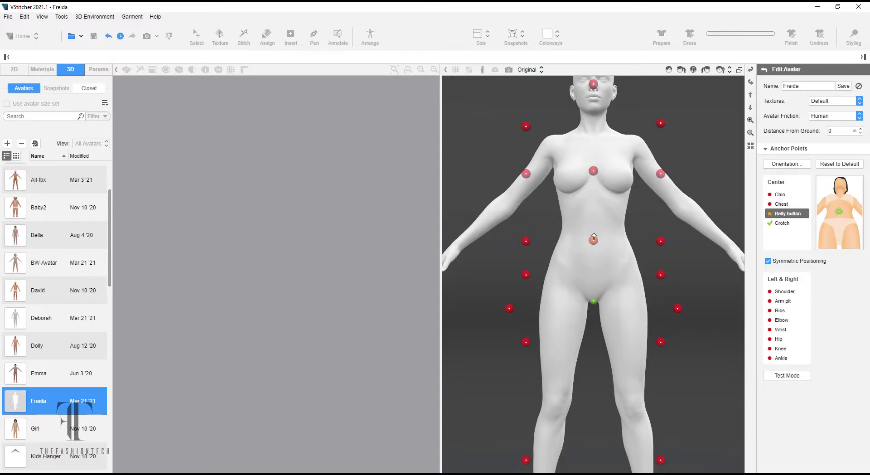
{"action": "left_click", "coordinate": [594, 233]}
{"action": "left_click", "coordinate": [593, 243]}
{"action": "left_click", "coordinate": [593, 171]}
{"action": "left_click", "coordinate": [593, 159]}
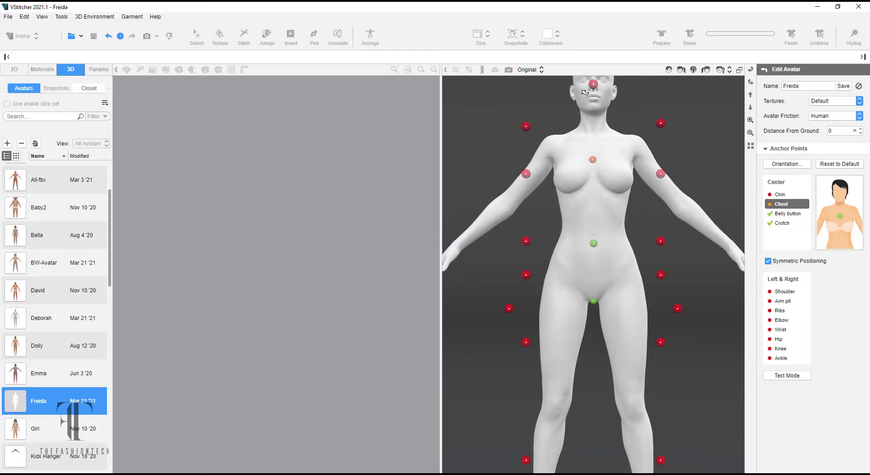
{"action": "left_click", "coordinate": [594, 86]}
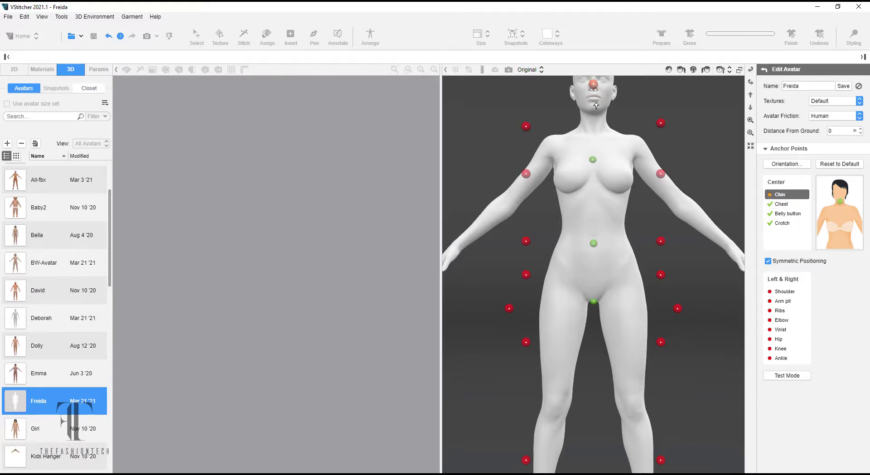
{"action": "left_click", "coordinate": [593, 108]}
Step: Place the shoulder and arm pit anchors, then select the elbow anchor
{"action": "left_click", "coordinate": [525, 126]}
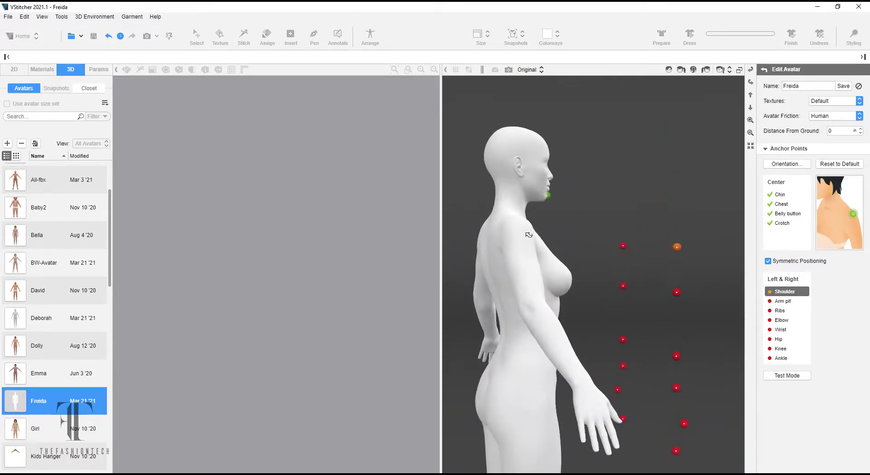
{"action": "left_click", "coordinate": [522, 223]}
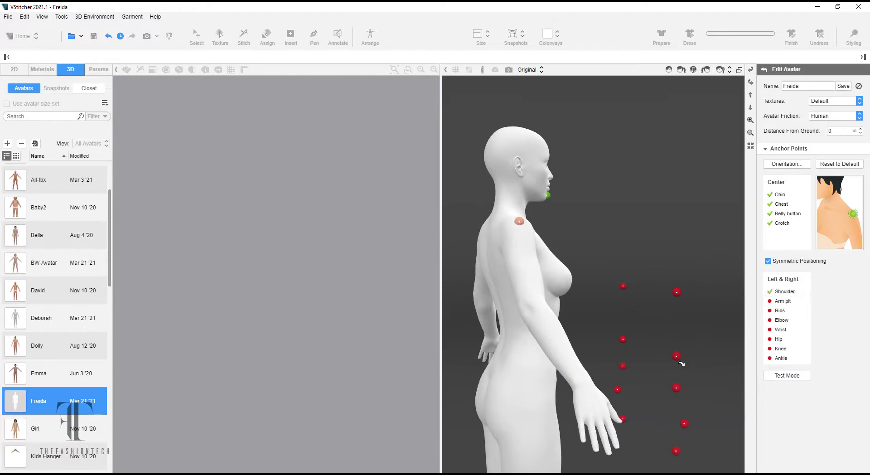
{"action": "left_click", "coordinate": [676, 292]}
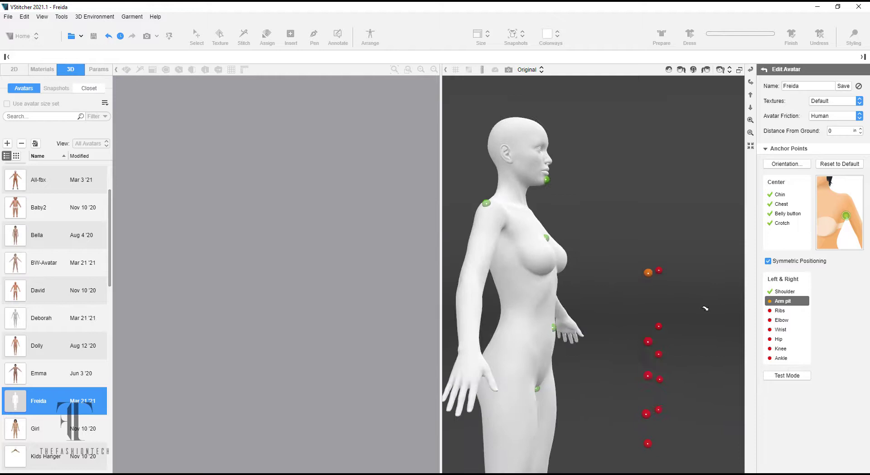
{"action": "left_click", "coordinate": [502, 230]}
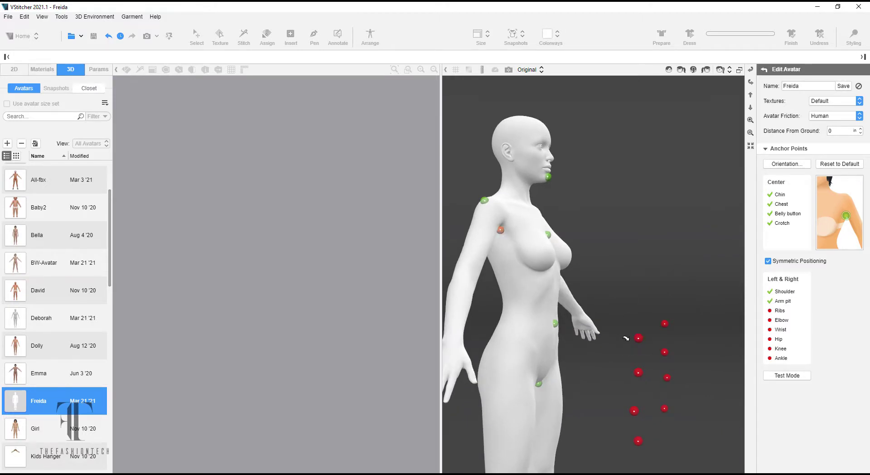
{"action": "left_click", "coordinate": [638, 338]}
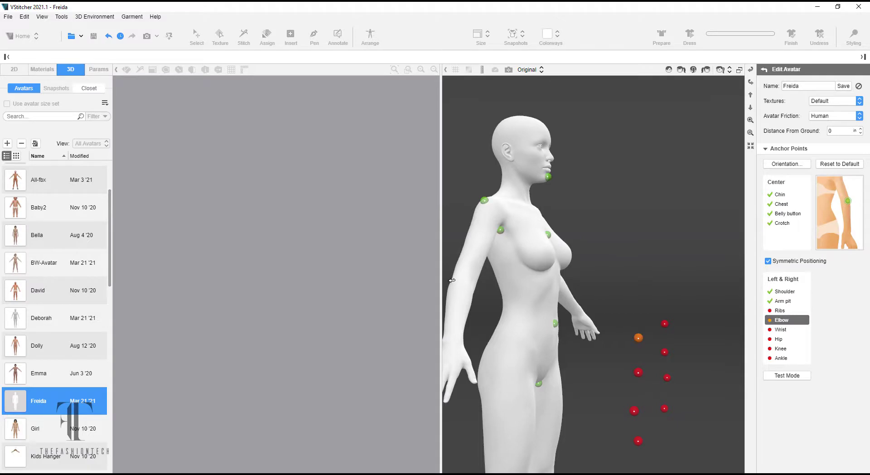
Step: Place the elbow, ribs and wrist anchors on Freida's arm and chest
{"action": "left_click", "coordinate": [517, 277]}
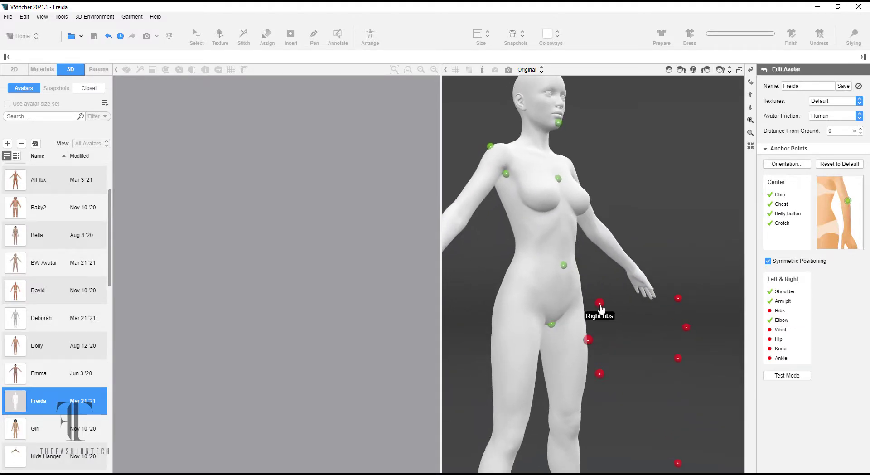
{"action": "left_click_drag", "start_coordinate": [601, 308], "coordinate": [534, 226]}
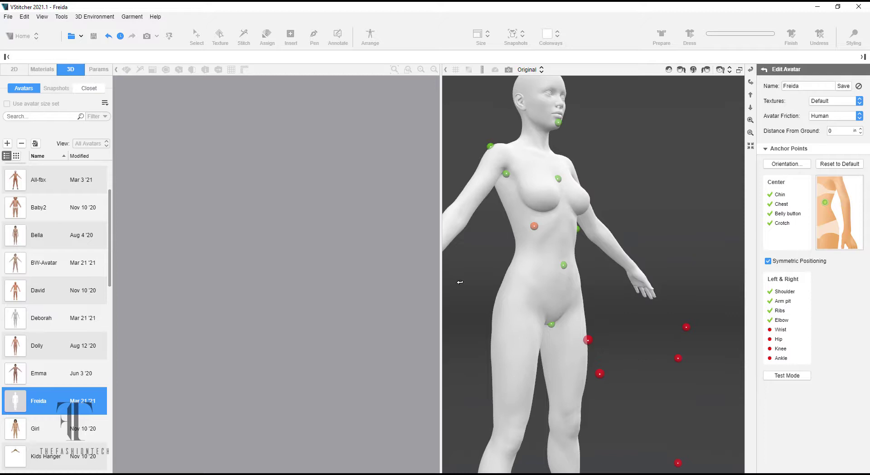
{"action": "scroll", "coordinate": [461, 281], "scroll_direction": "down", "scroll_amount": 2}
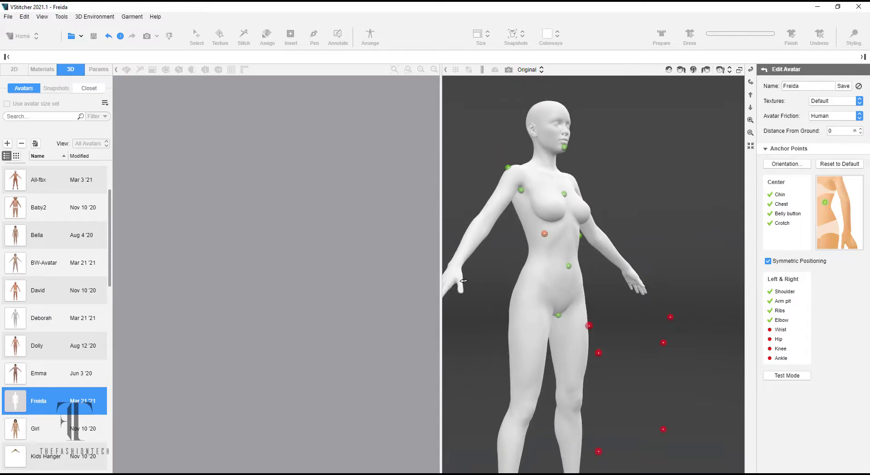
{"action": "left_click", "coordinate": [589, 322]}
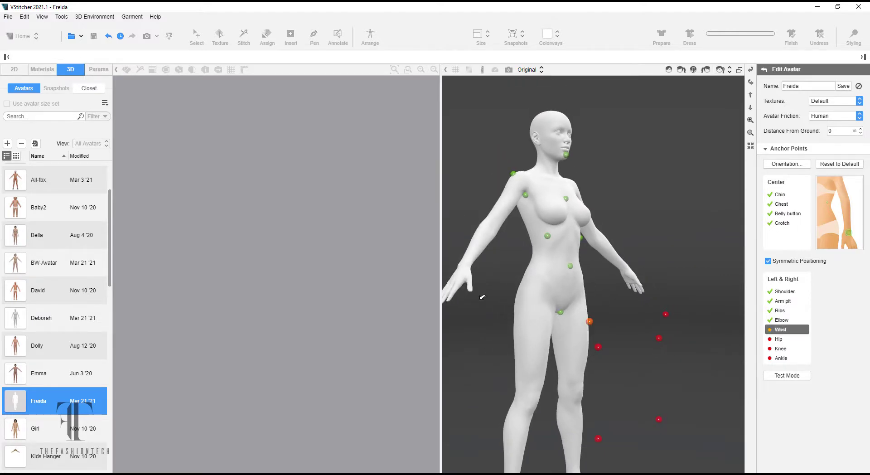
{"action": "left_click", "coordinate": [461, 264]}
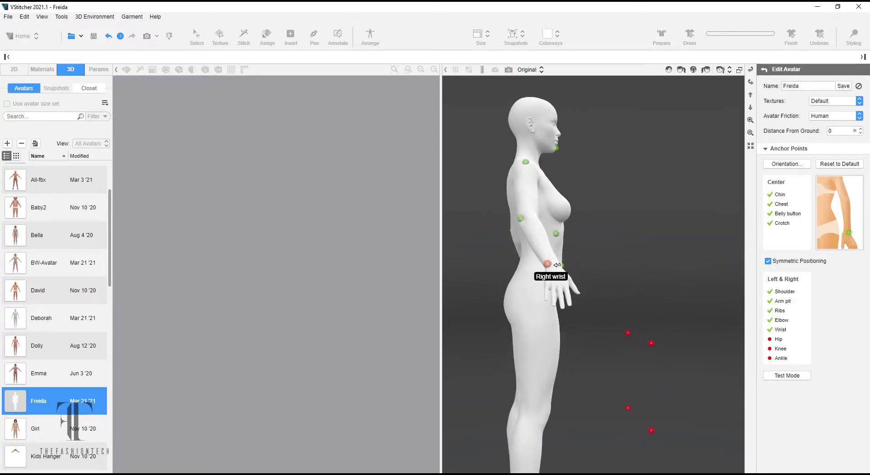
{"action": "left_click_drag", "start_coordinate": [670, 291], "coordinate": [671, 292]}
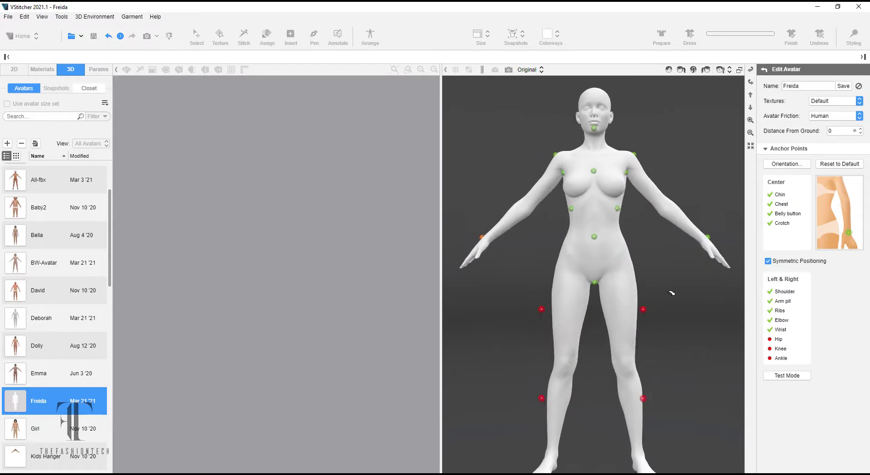
Step: Place the hip, knee and ankle anchors, save the avatar and close avatar editing
{"action": "left_click", "coordinate": [541, 309]}
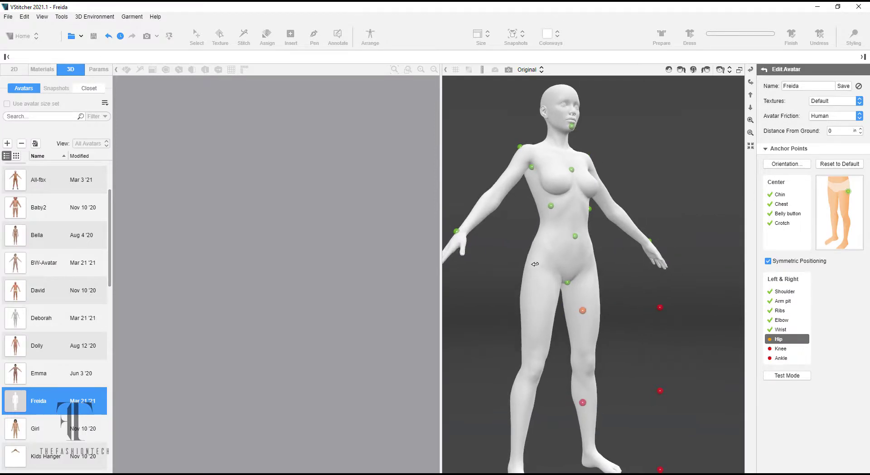
{"action": "left_click", "coordinate": [535, 264]}
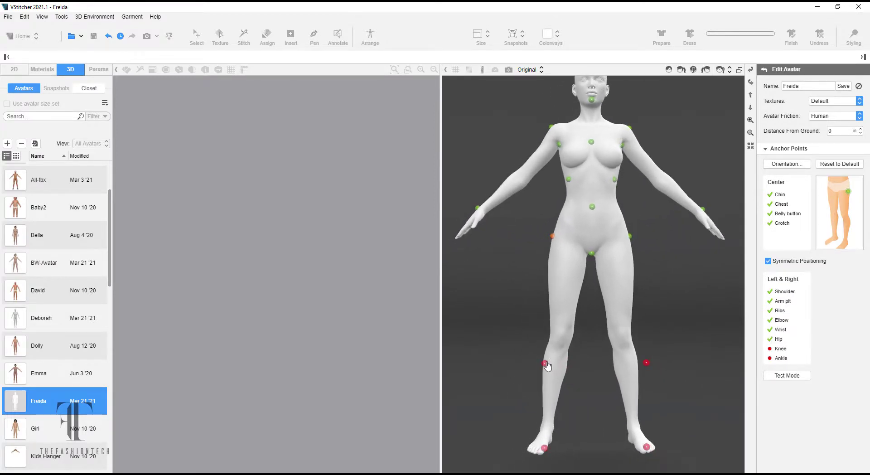
{"action": "left_click", "coordinate": [545, 363]}
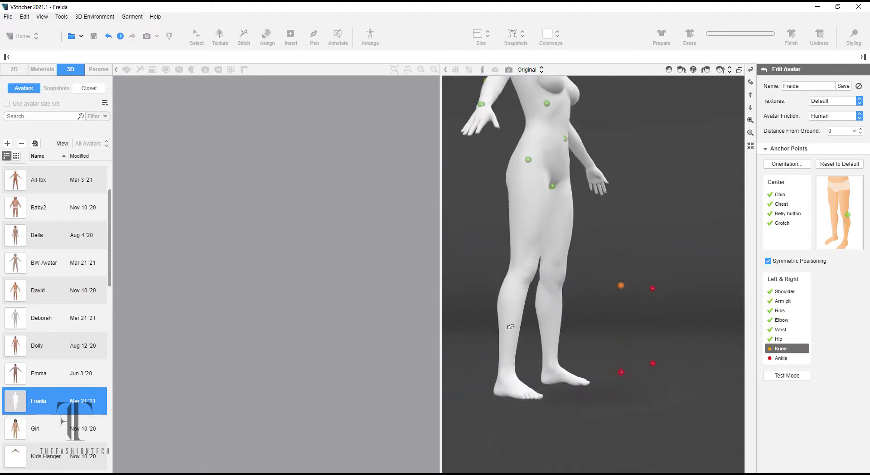
{"action": "left_click", "coordinate": [517, 262]}
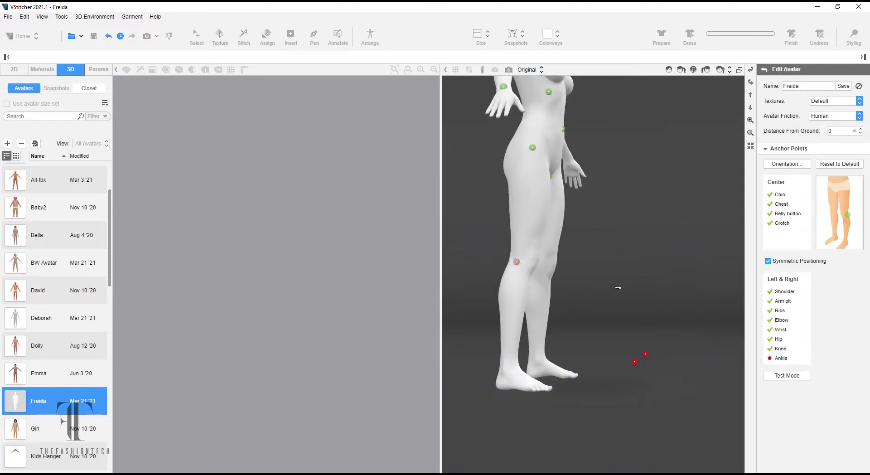
{"action": "left_click", "coordinate": [634, 362]}
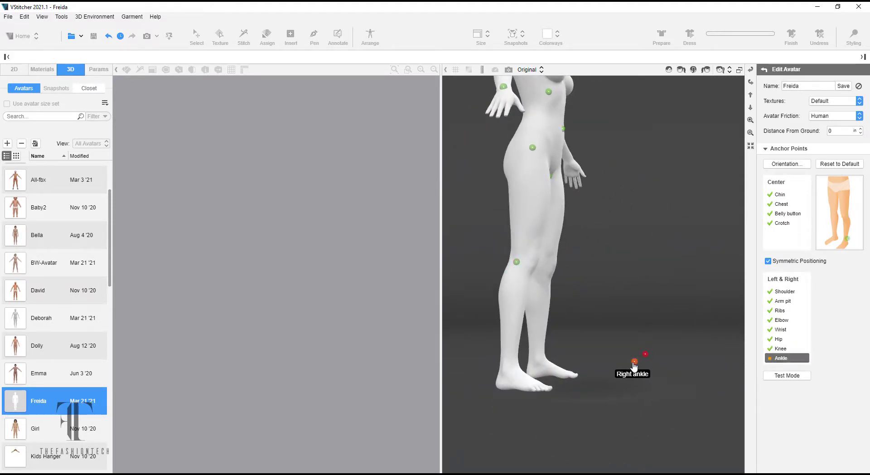
{"action": "left_click", "coordinate": [505, 369]}
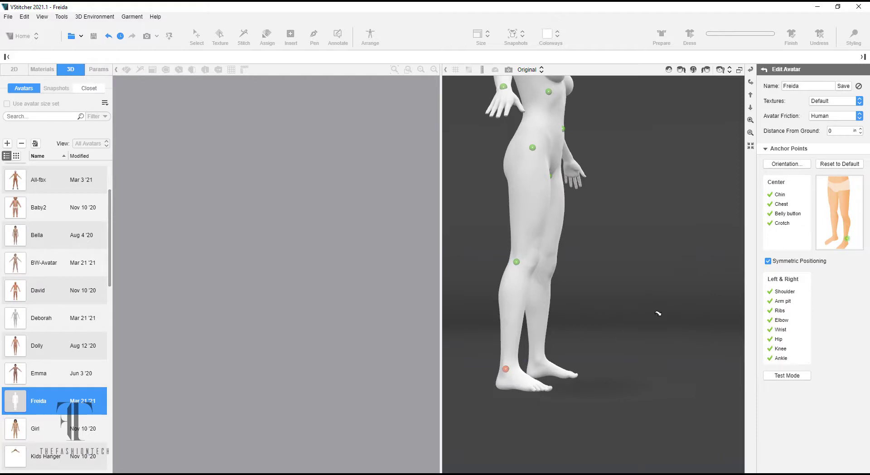
{"action": "left_click_drag", "start_coordinate": [658, 313], "coordinate": [659, 305]}
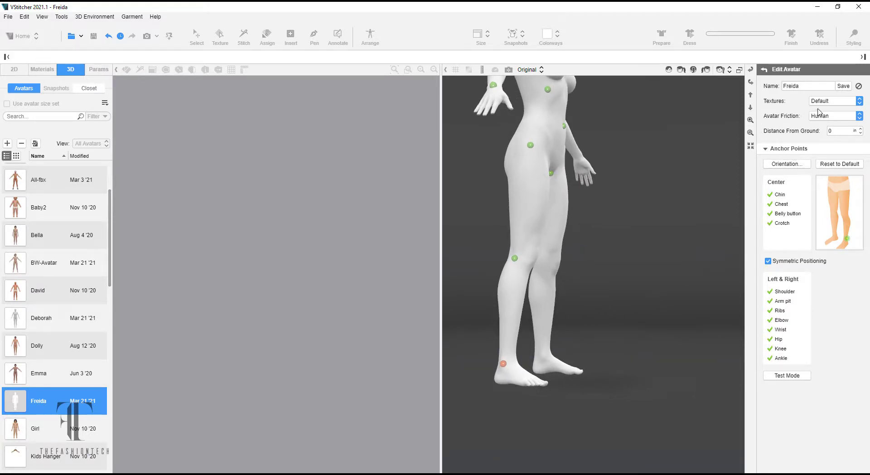
{"action": "left_click", "coordinate": [843, 86]}
{"action": "left_click", "coordinate": [763, 70]}
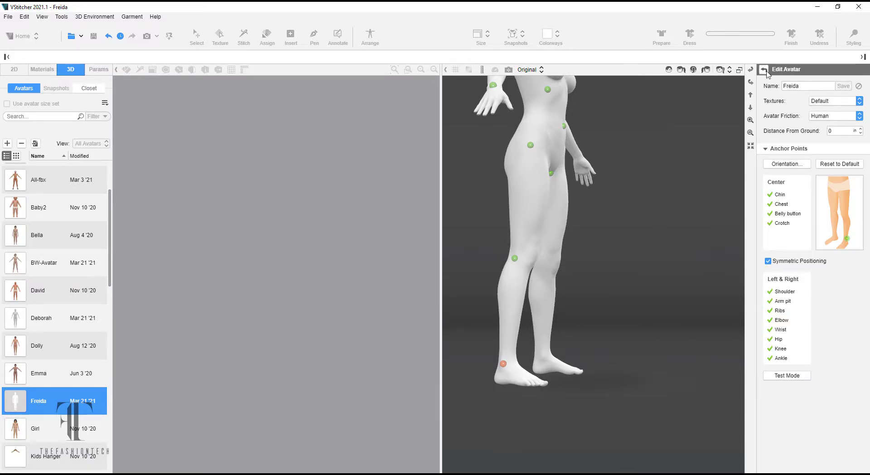
{"action": "left_click", "coordinate": [538, 70]}
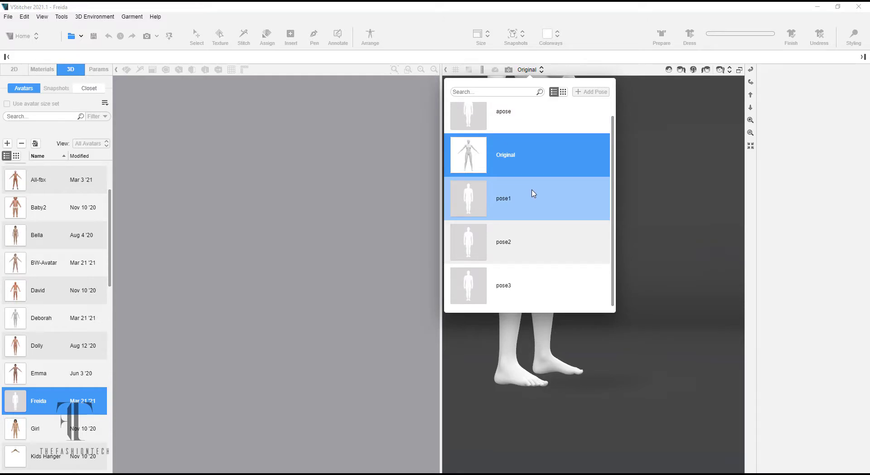
{"action": "left_click", "coordinate": [518, 216]}
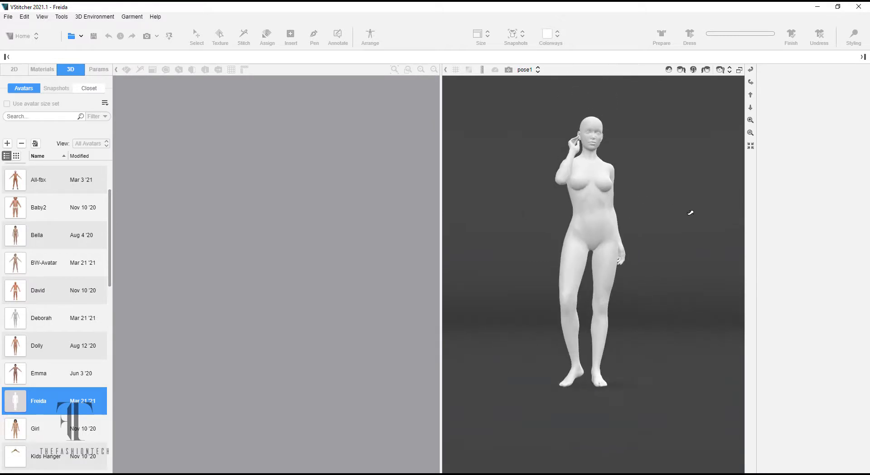
{"action": "left_click", "coordinate": [526, 70]}
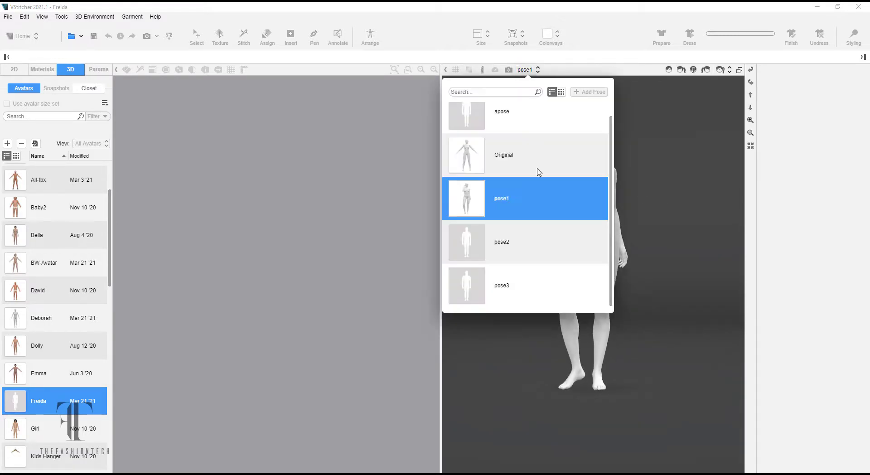
{"action": "left_click", "coordinate": [512, 254]}
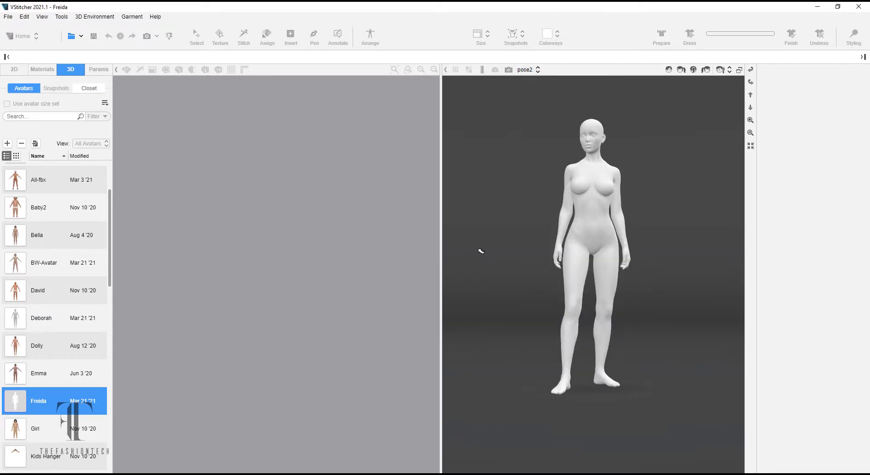
{"action": "left_click", "coordinate": [528, 69]}
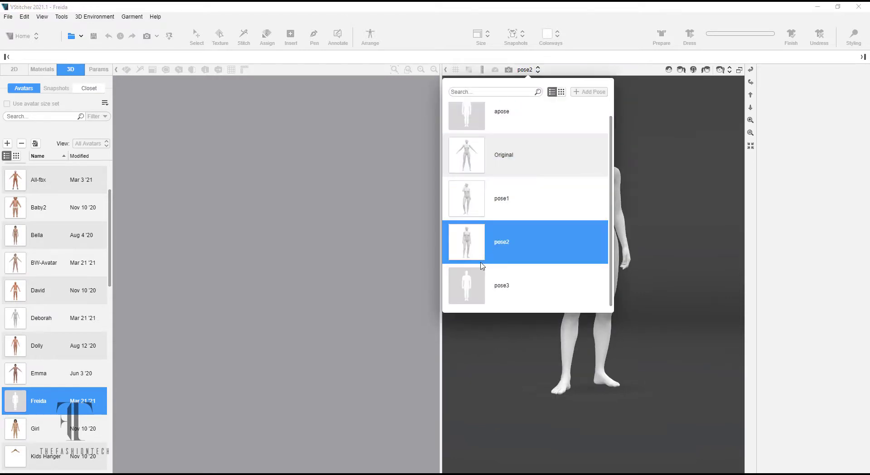
{"action": "left_click", "coordinate": [462, 279]}
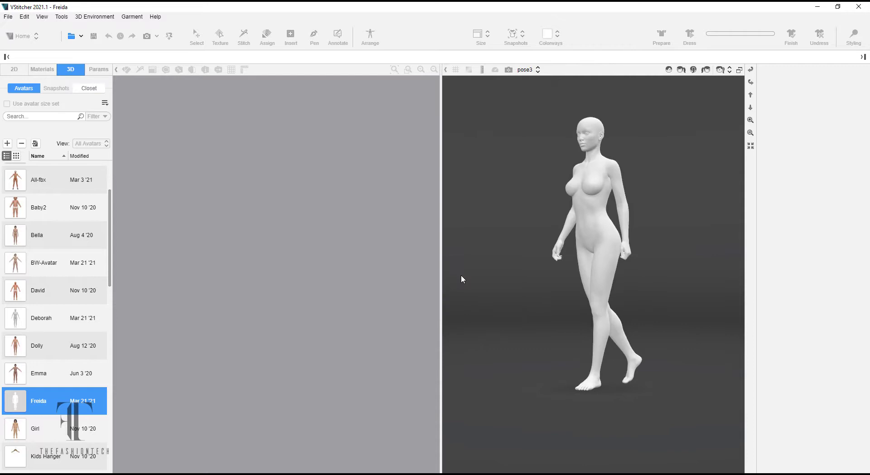
{"action": "left_click", "coordinate": [527, 69]}
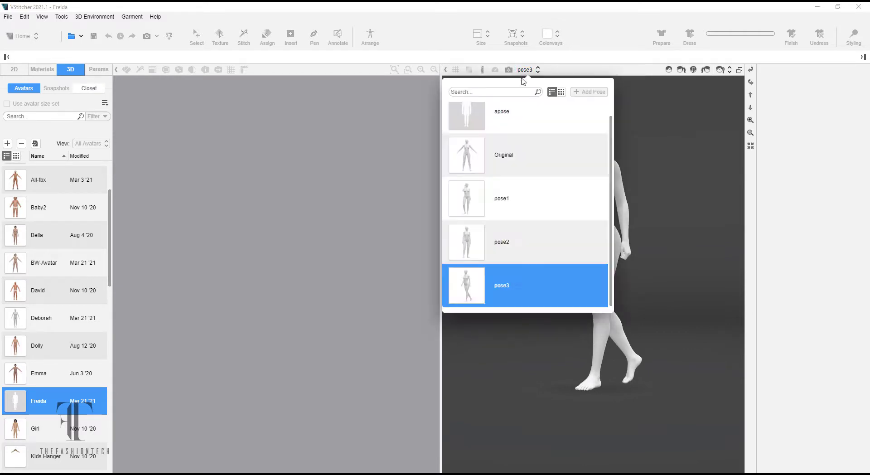
{"action": "left_click", "coordinate": [474, 163]}
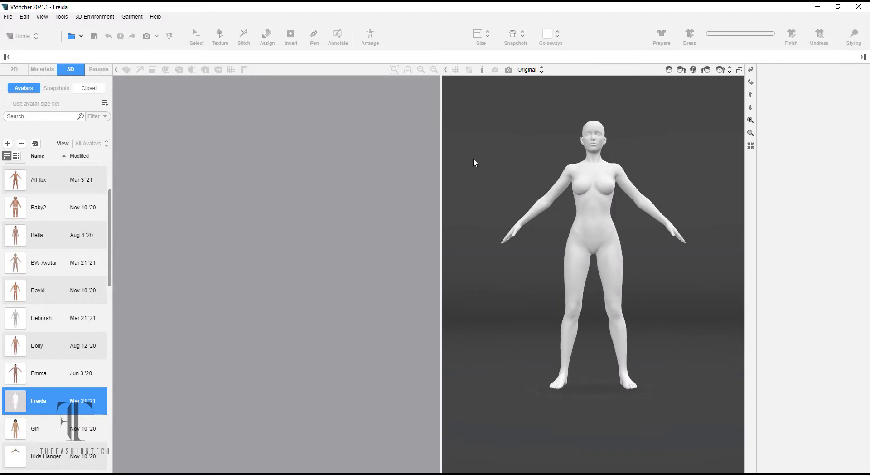
{"action": "left_click", "coordinate": [81, 36]}
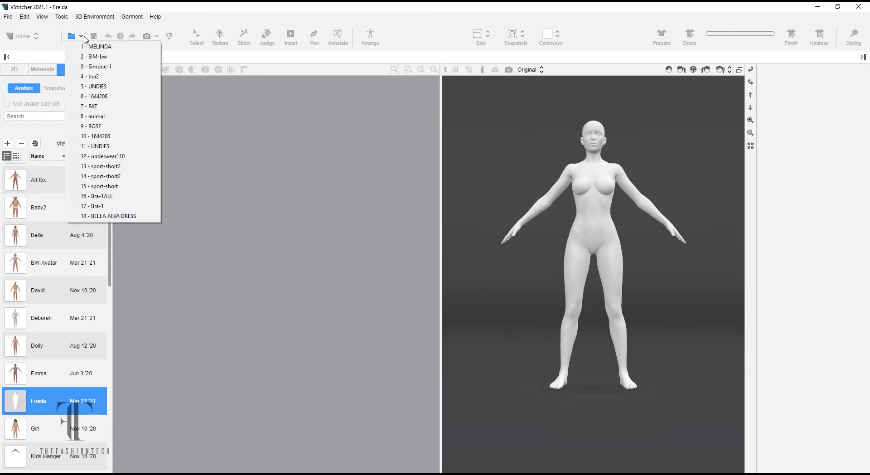
{"action": "left_click", "coordinate": [210, 26]}
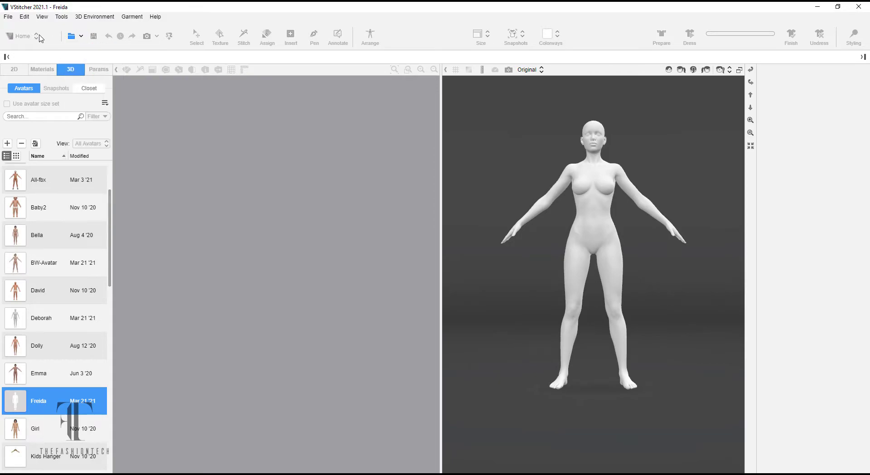